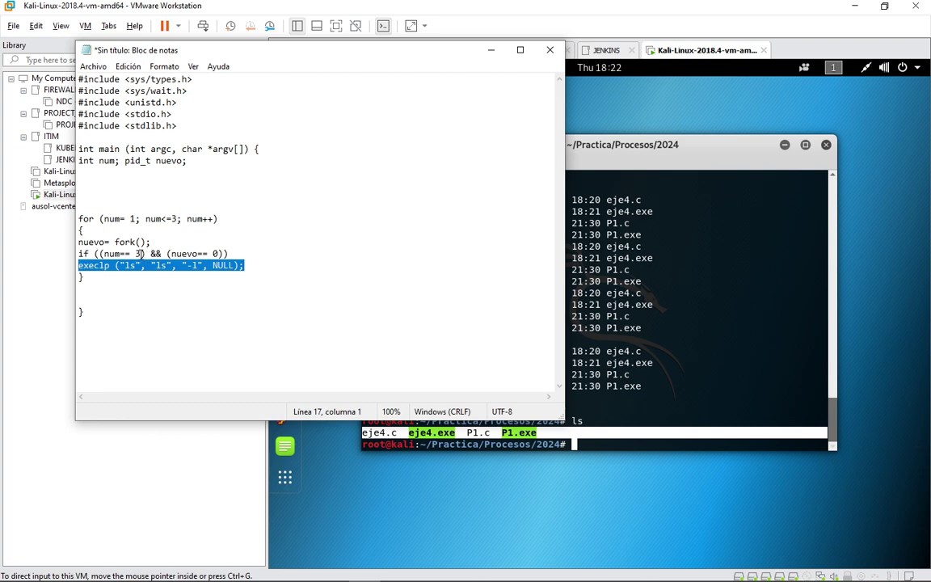
Step: Examine the for loop, fork call, if condition and execlp line in the C code, along with the terminal's listings
drag(141, 253, 120, 253)
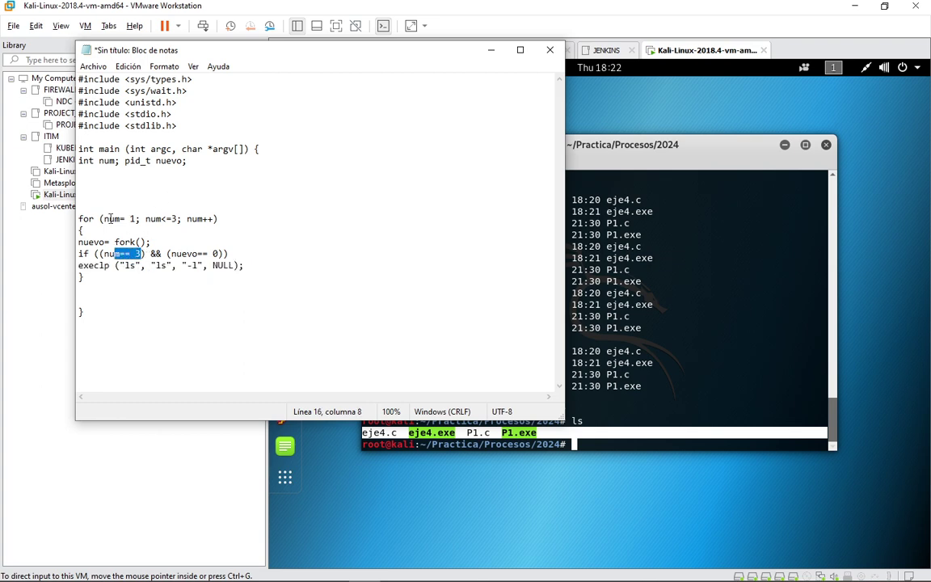
drag(109, 218, 192, 218)
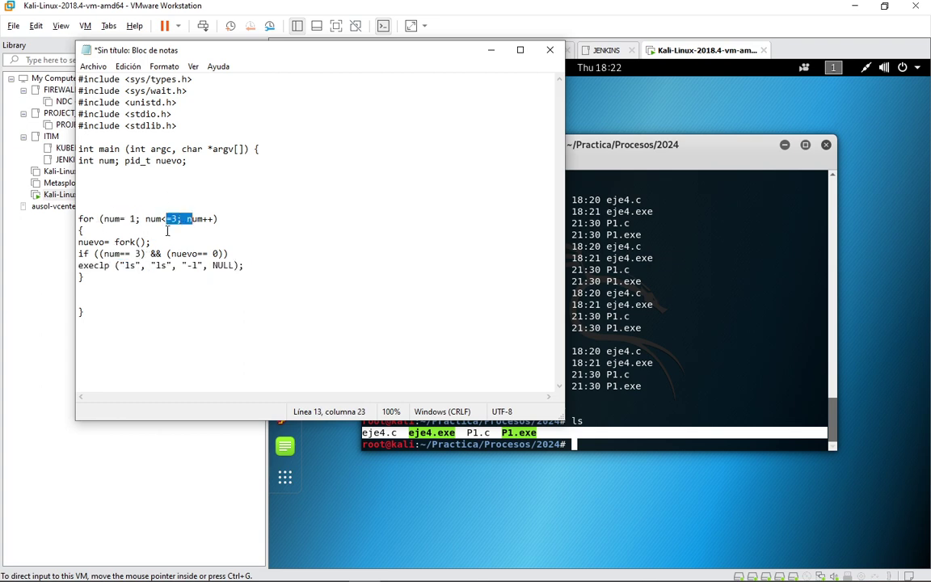
drag(141, 254, 114, 254)
drag(170, 254, 219, 254)
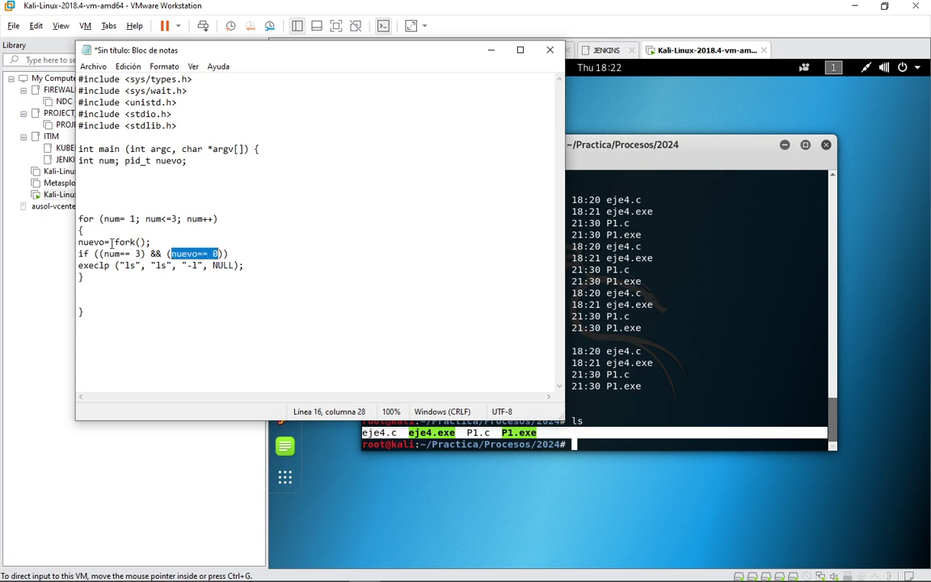
drag(158, 242, 38, 241)
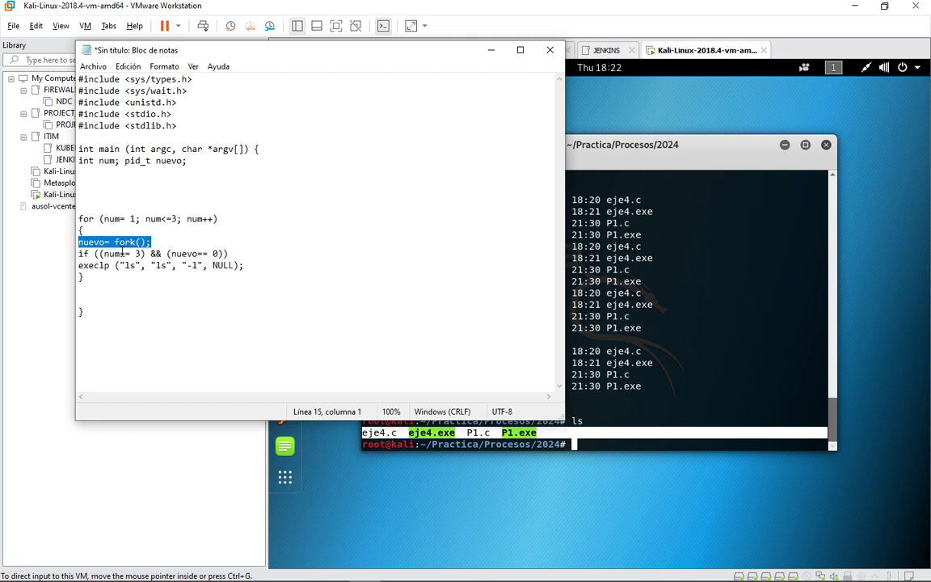
drag(237, 253, 18, 252)
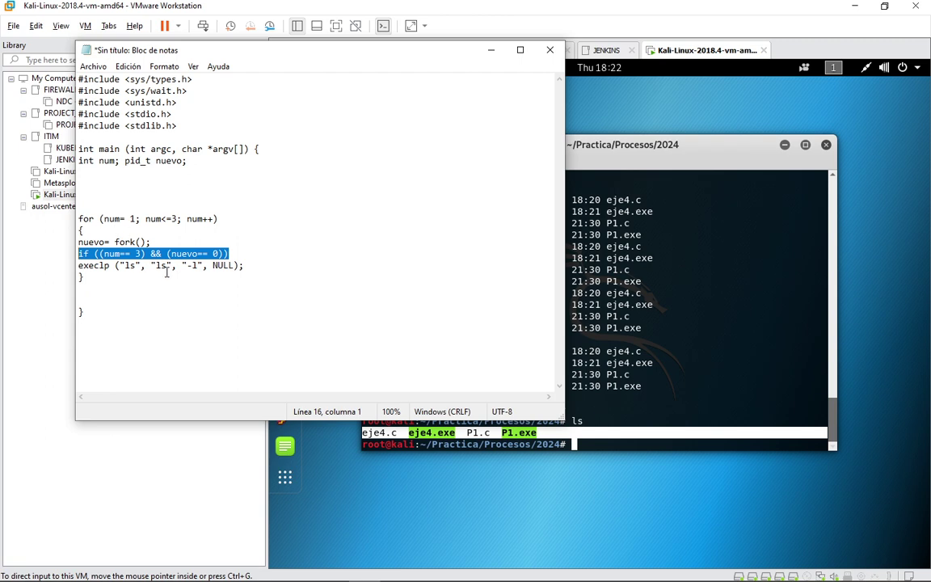
drag(245, 265, 83, 265)
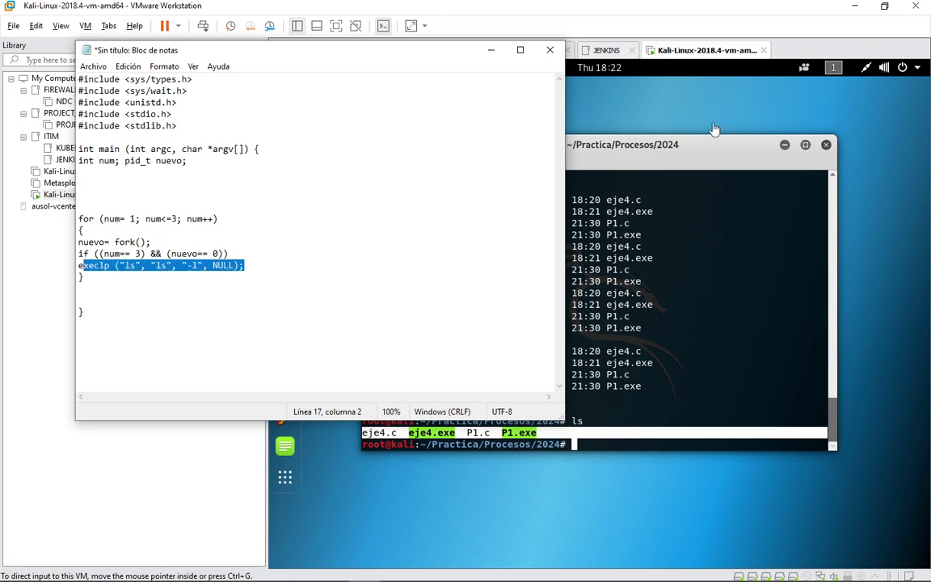
click(662, 144)
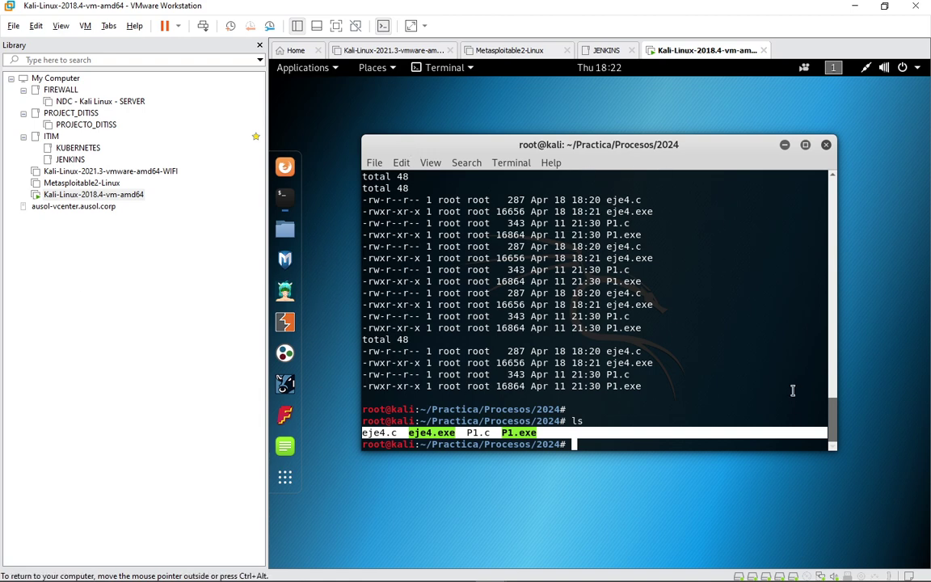
Step: Switch to Paint and start a text box in the upper-right area of the blank canvas
key(ctrl+alt)
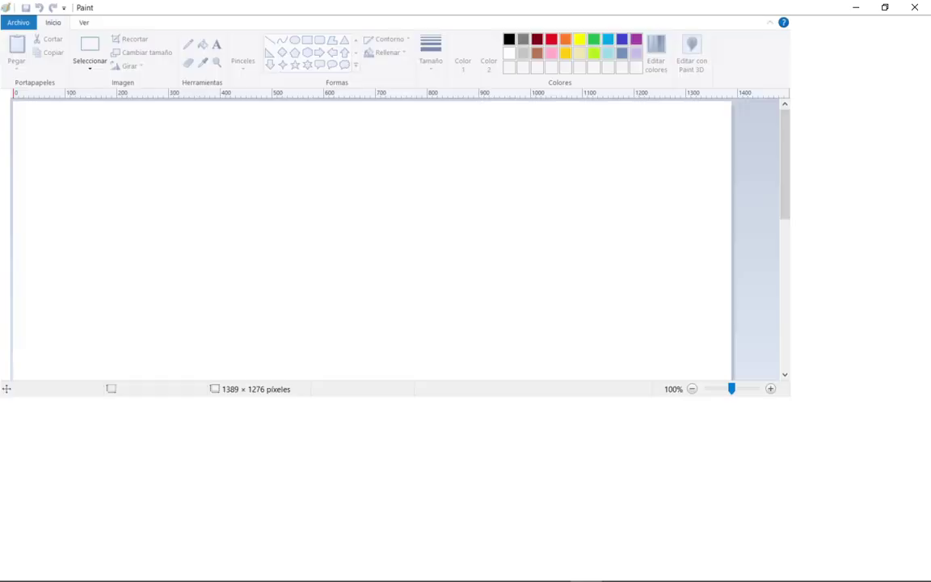
click(294, 40)
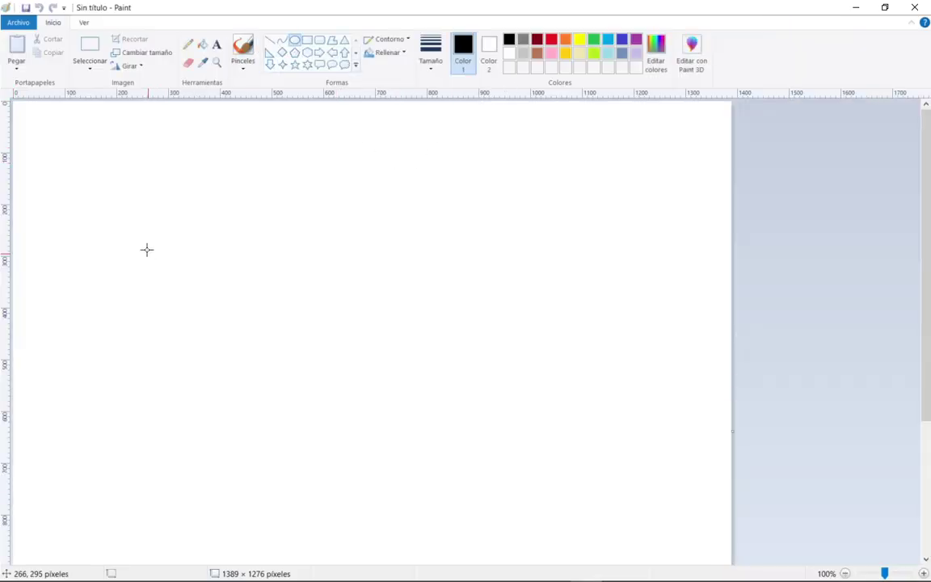
click(217, 44)
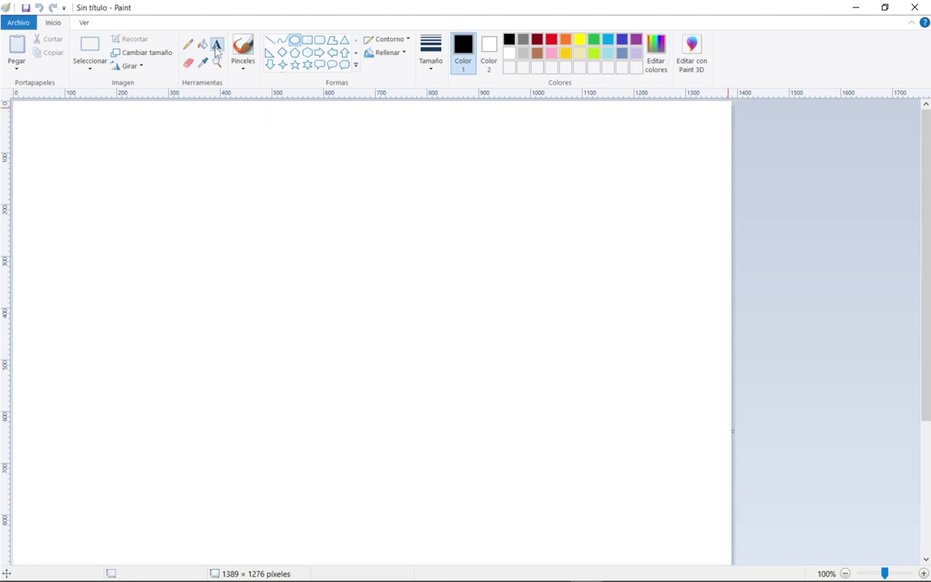
click(488, 154)
text(eje4.c  eje4.exe P1.c  P1.exe)
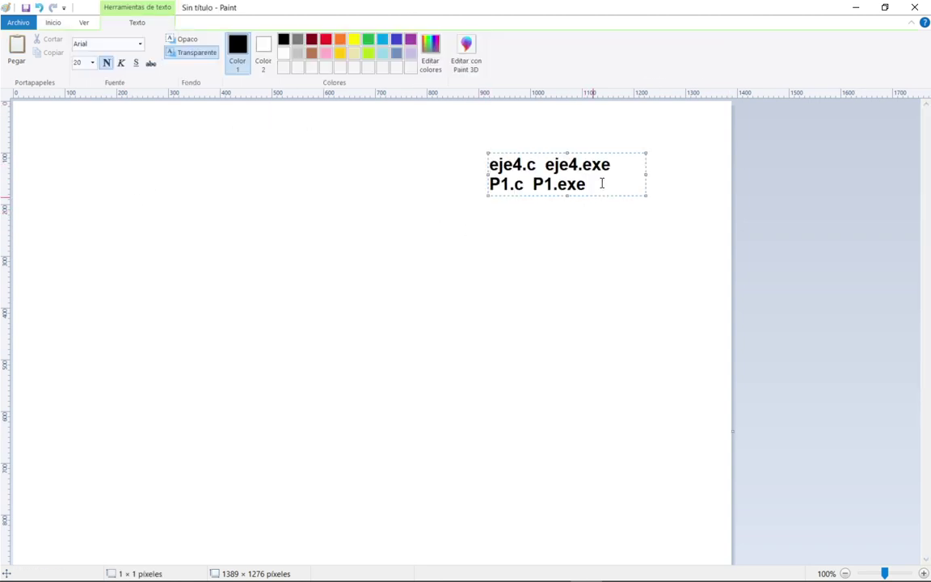
key(ctrl+a)
key(Delete)
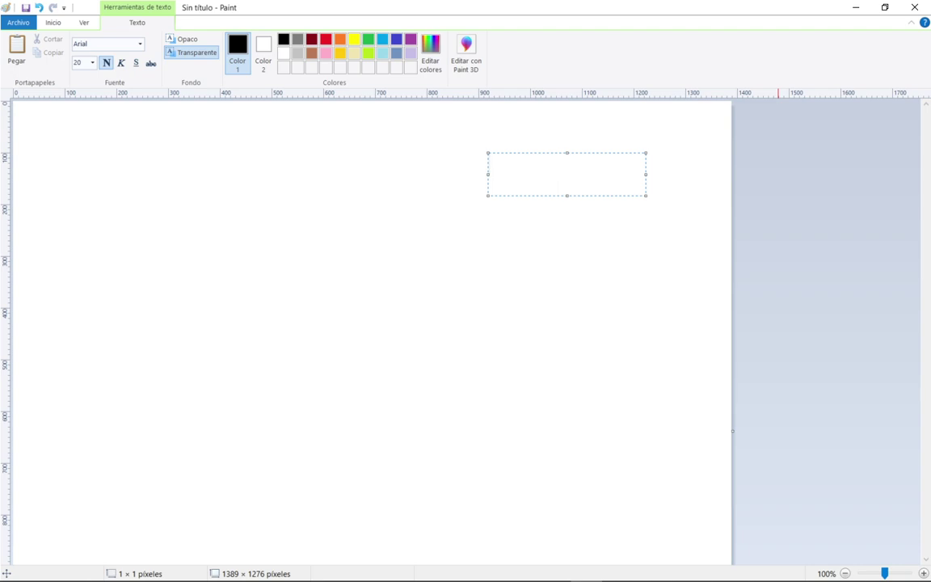
Step: Copy the entire C program from Notepad and paste it into the empty text box in Paint
key(alt+Tab)
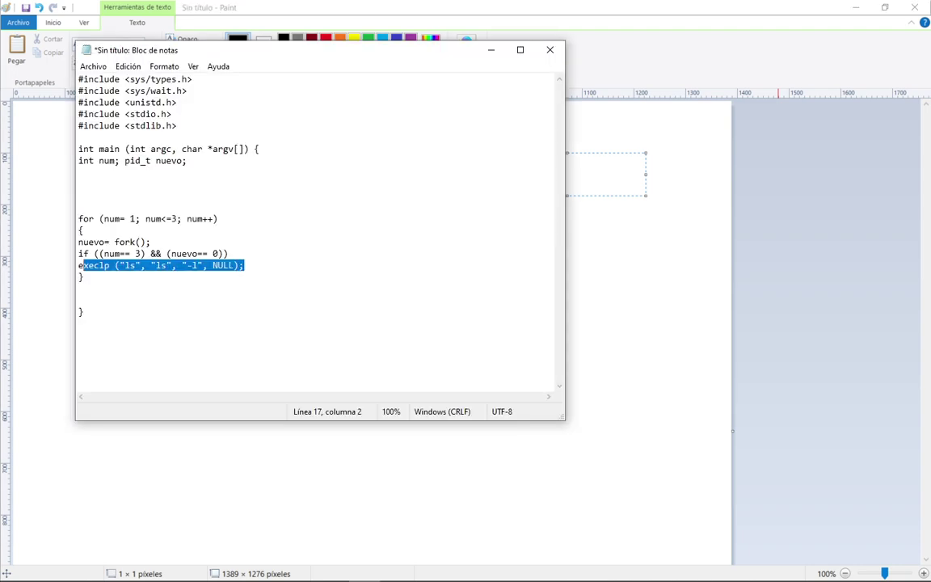
mouse_move(296, 316)
mouse_down()
mouse_move(42, 30)
mouse_move(3, 6)
mouse_up()
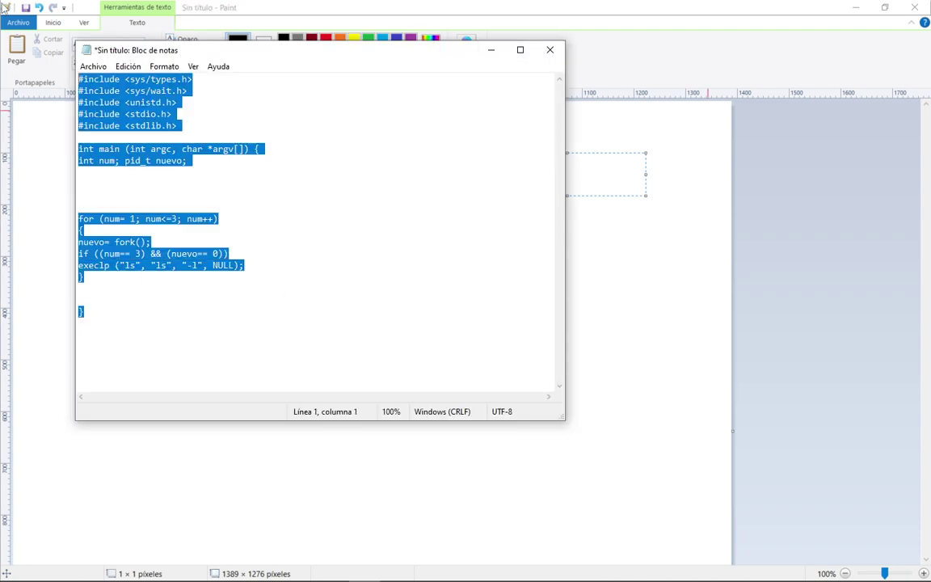
key(ctrl+c)
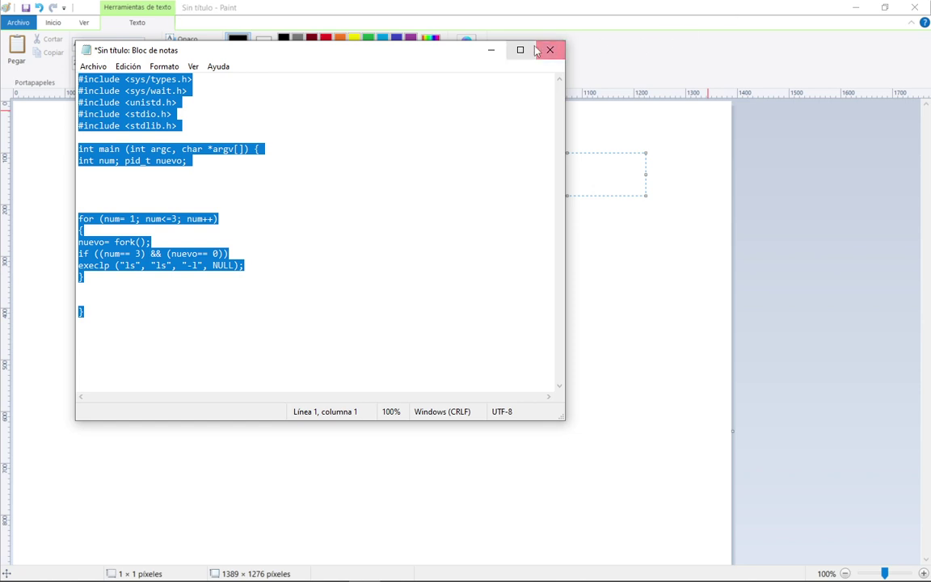
click(490, 50)
key(ctrl+v)
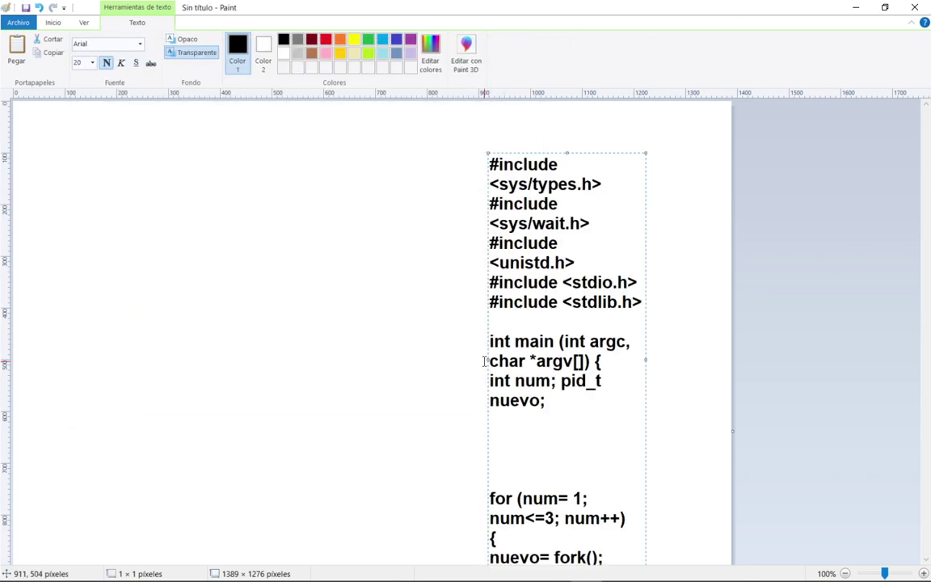
Step: Widen the code text box to about 609 px and remove the surplus blank lines before the for loop and the final brace
drag(487, 359, 333, 355)
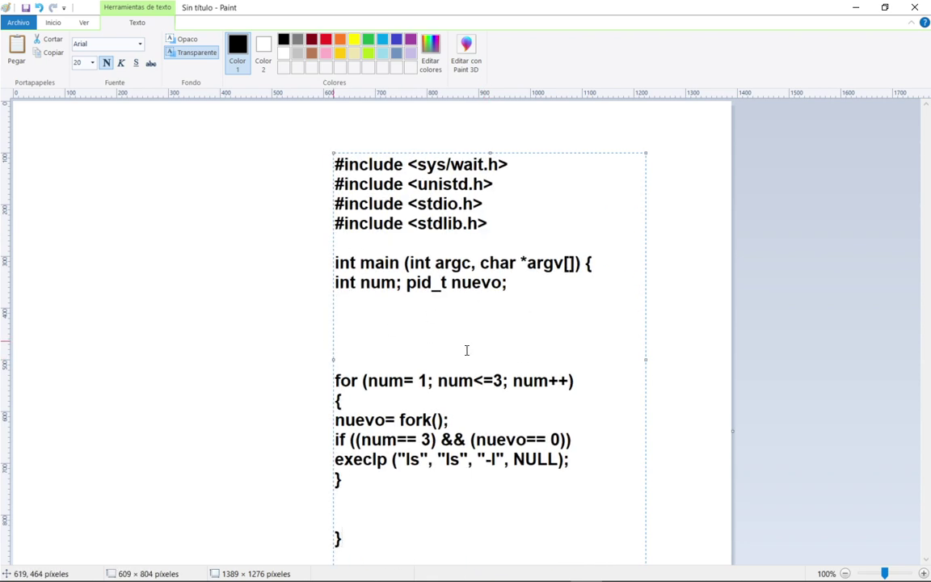
key(Delete)
key(Delete)
key(BackSpace)
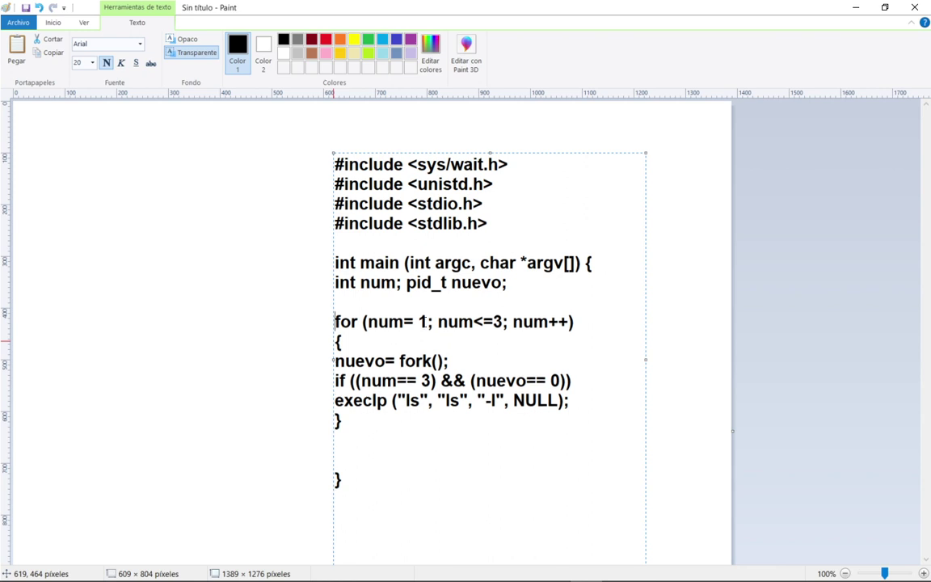
key(Delete)
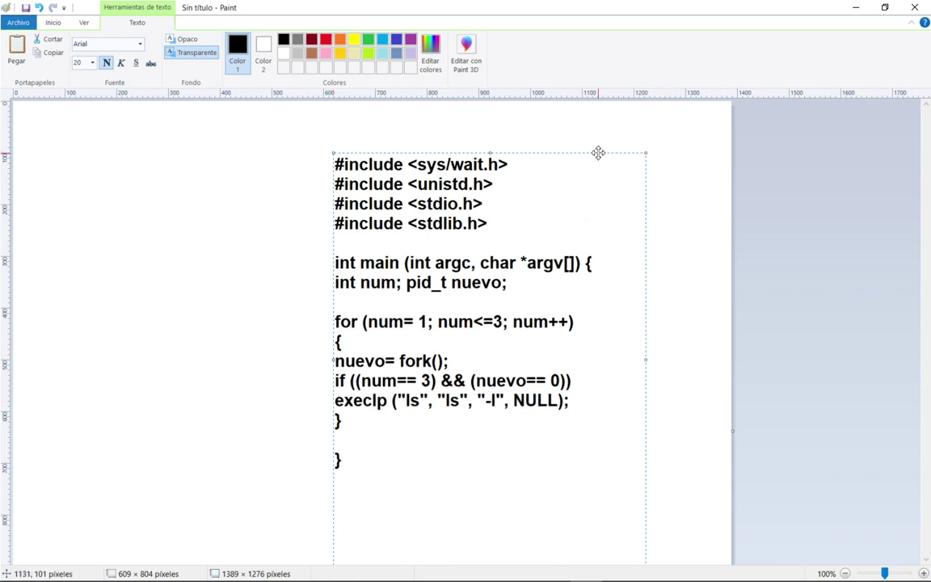
Step: Narrow the code text box to about 539 px and place the code against the canvas's right edge
drag(622, 152, 700, 139)
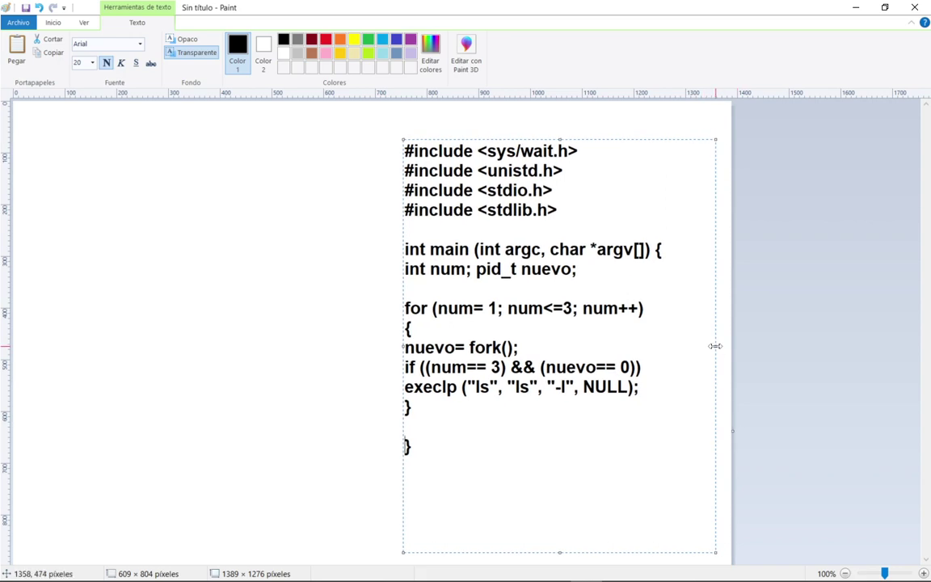
drag(716, 344, 678, 343)
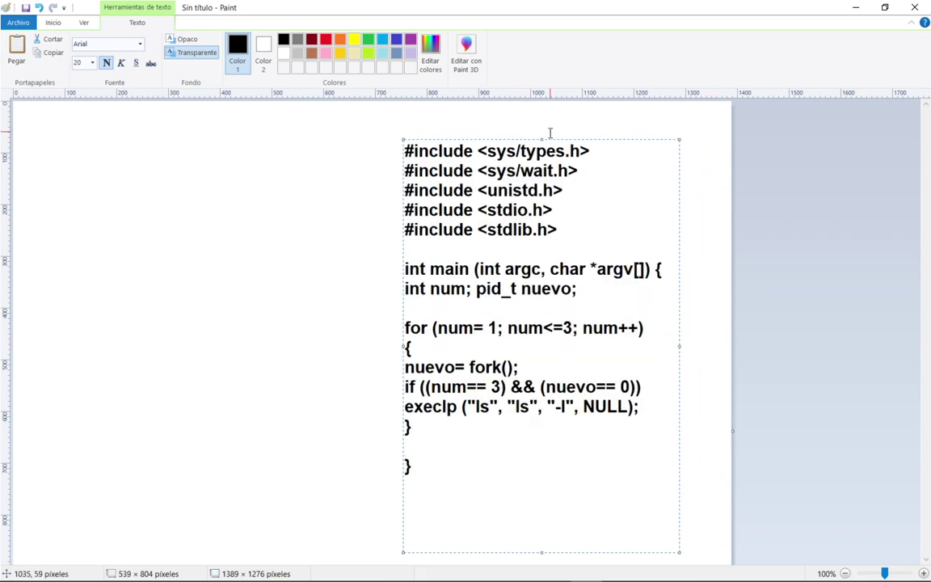
drag(560, 140, 612, 129)
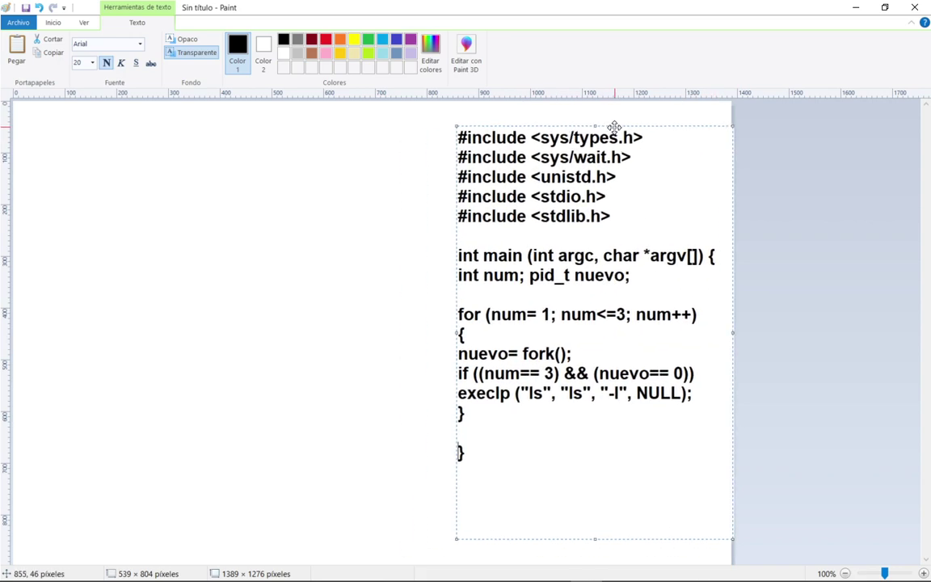
click(299, 235)
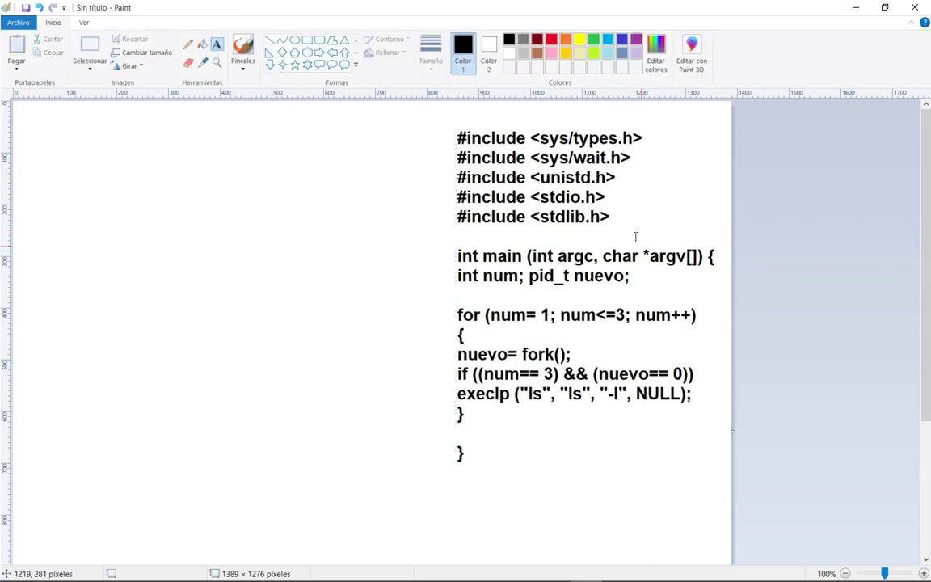
Step: Go through the pasted code's include lines, variable declarations and for loop header without changing the drawing
drag(454, 130, 467, 242)
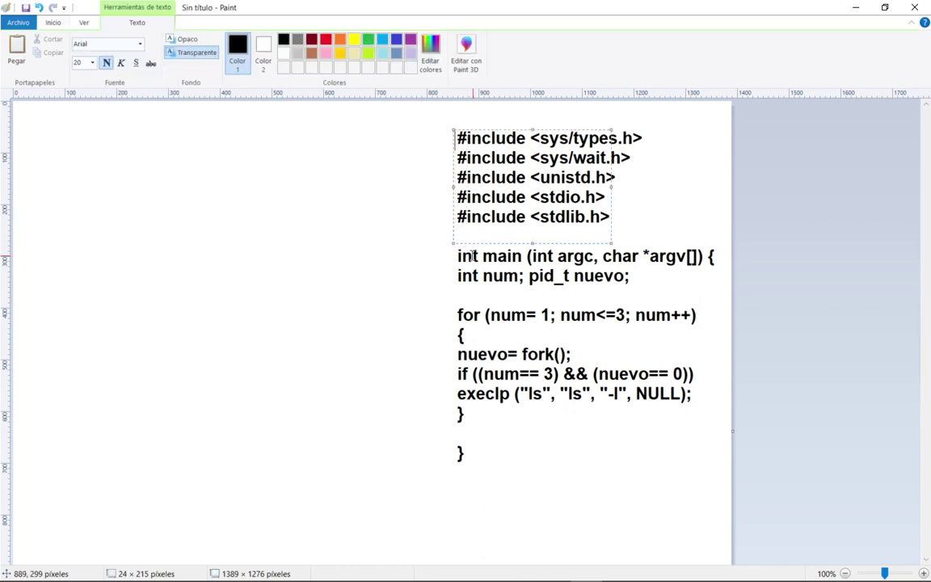
click(434, 227)
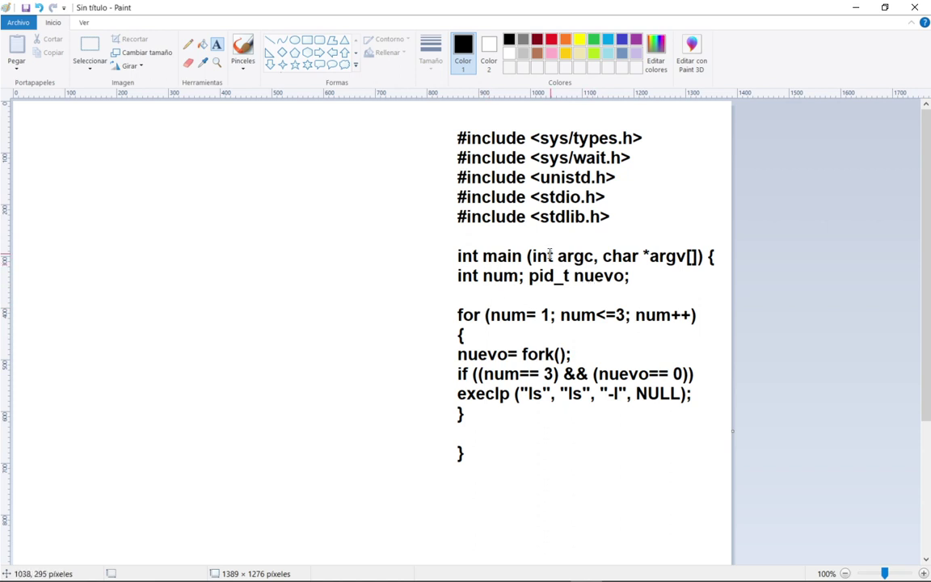
drag(552, 253, 457, 268)
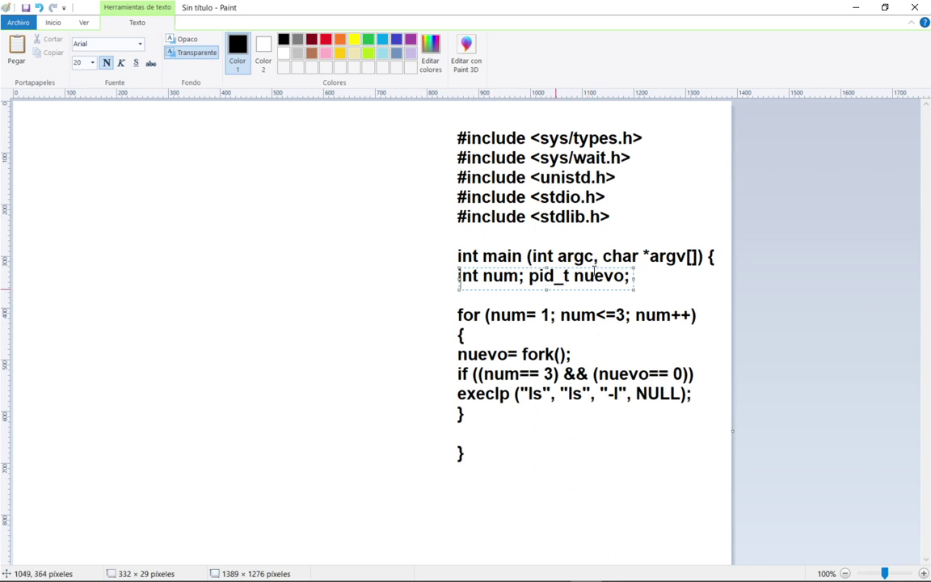
drag(529, 354, 411, 321)
click(157, 103)
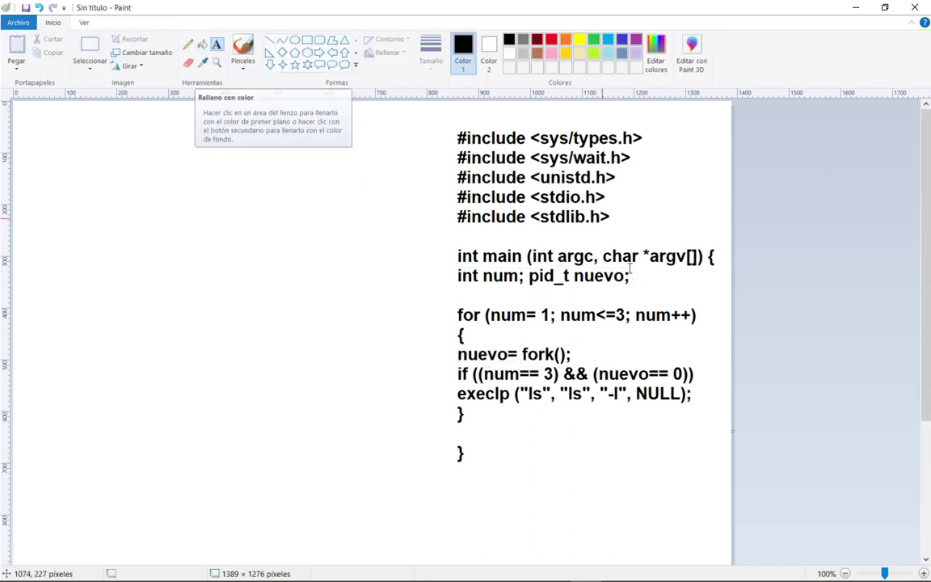
click(480, 308)
click(525, 321)
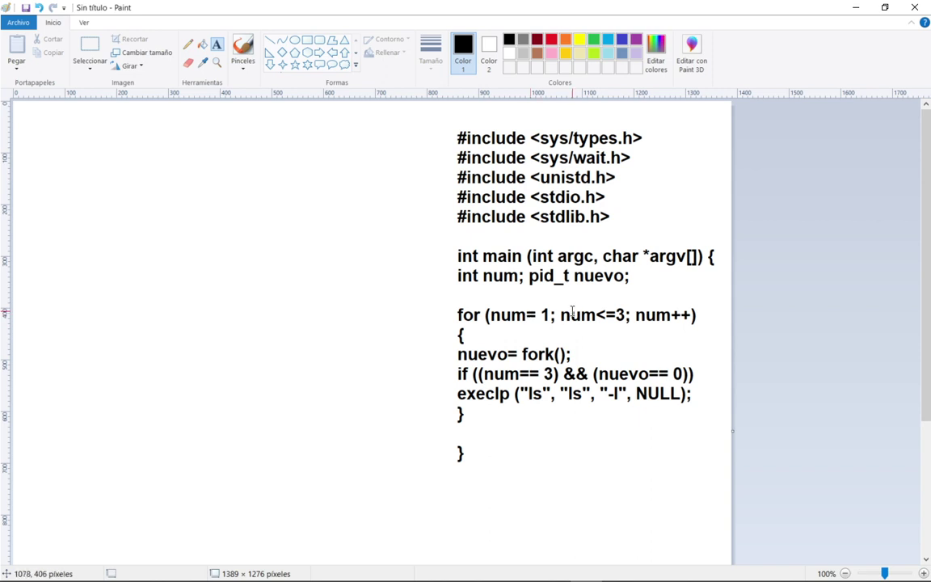
drag(550, 319, 573, 318)
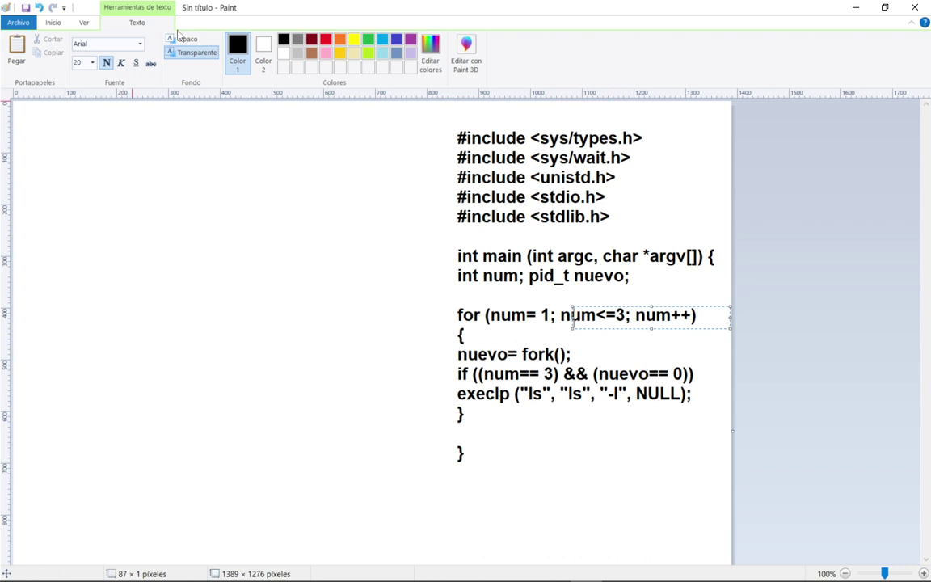
click(174, 142)
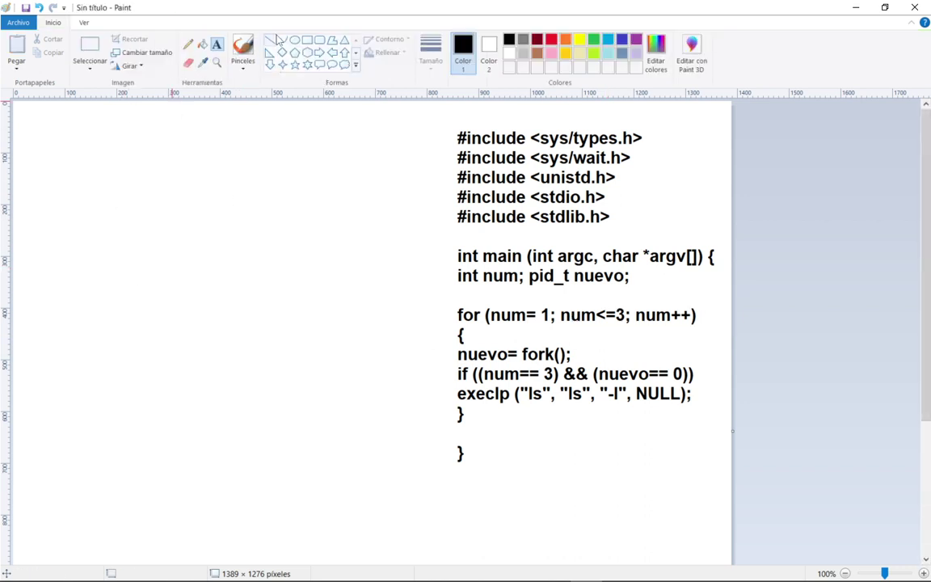
Step: Draw a circle in the upper-left area of the canvas and label it "Inicial" inside
drag(125, 140, 191, 202)
click(259, 184)
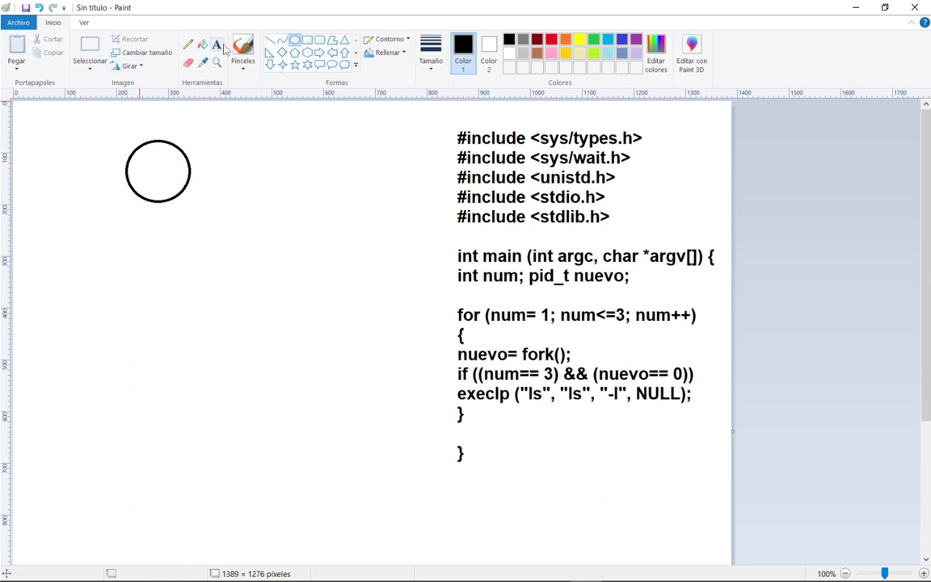
click(217, 44)
click(138, 172)
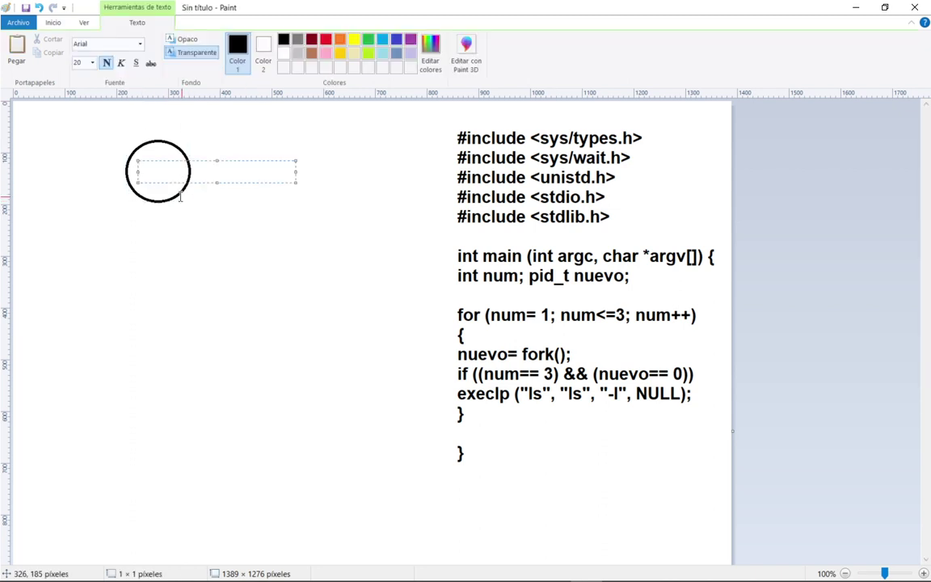
text(Inicial)
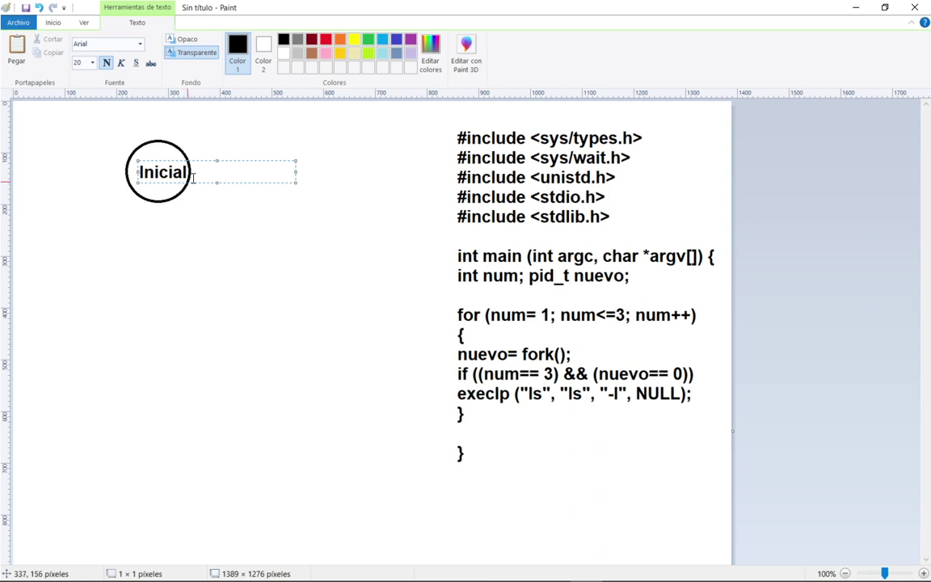
drag(204, 160, 200, 159)
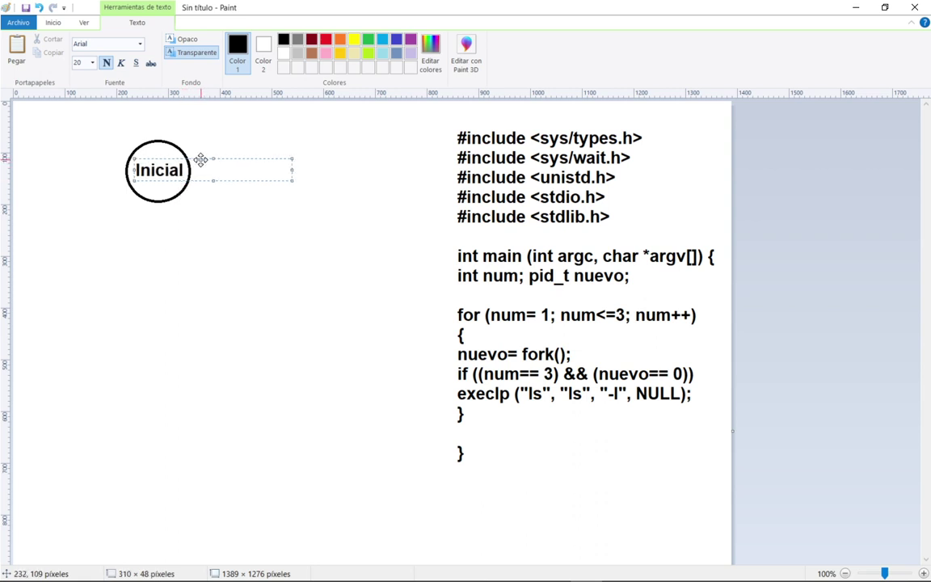
click(199, 215)
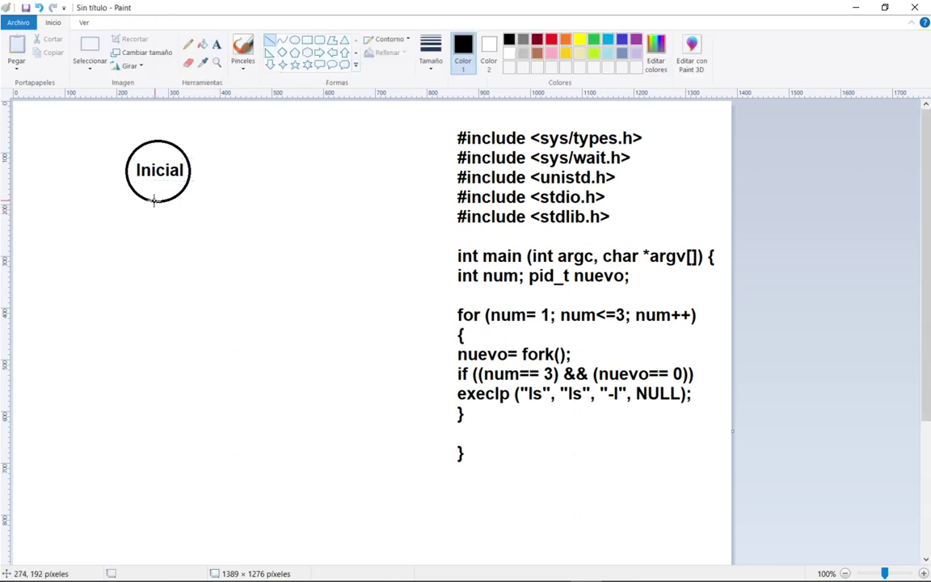
Step: Draw a short vertical line straight down from the bottom of the "Inicial" circle
mouse_move(156, 202)
mouse_down()
mouse_move(152, 260)
mouse_move(158, 244)
mouse_up()
click(282, 230)
click(270, 39)
drag(139, 245, 218, 285)
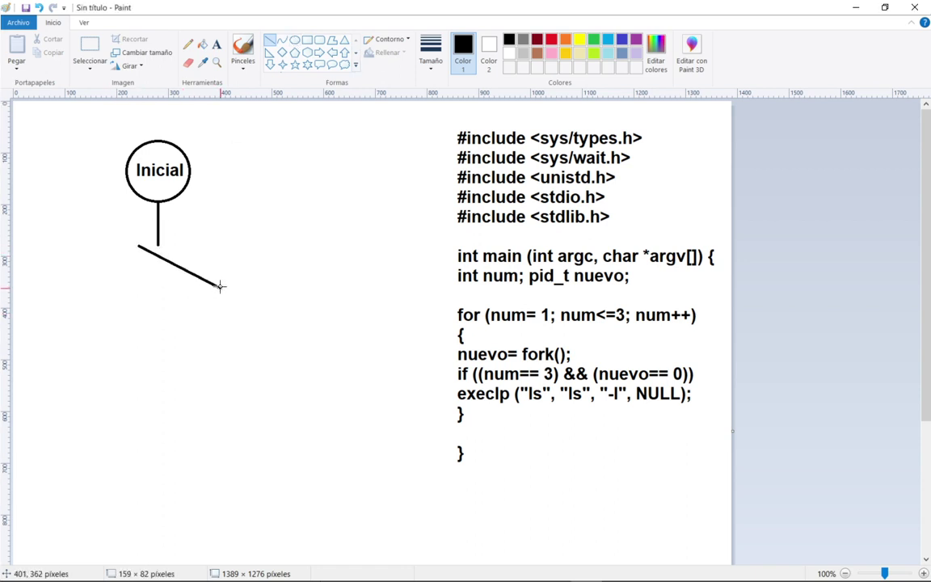
key(ctrl+z)
Step: Draw a circle at the lower end of the vertical line and label it "1" inside
click(295, 39)
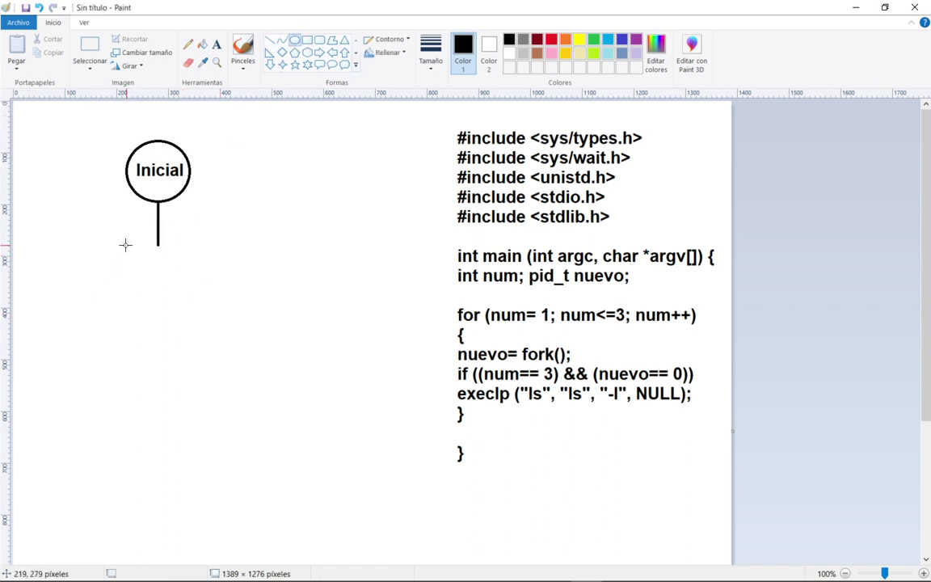
mouse_move(125, 245)
mouse_down()
mouse_move(193, 307)
mouse_move(186, 301)
mouse_up()
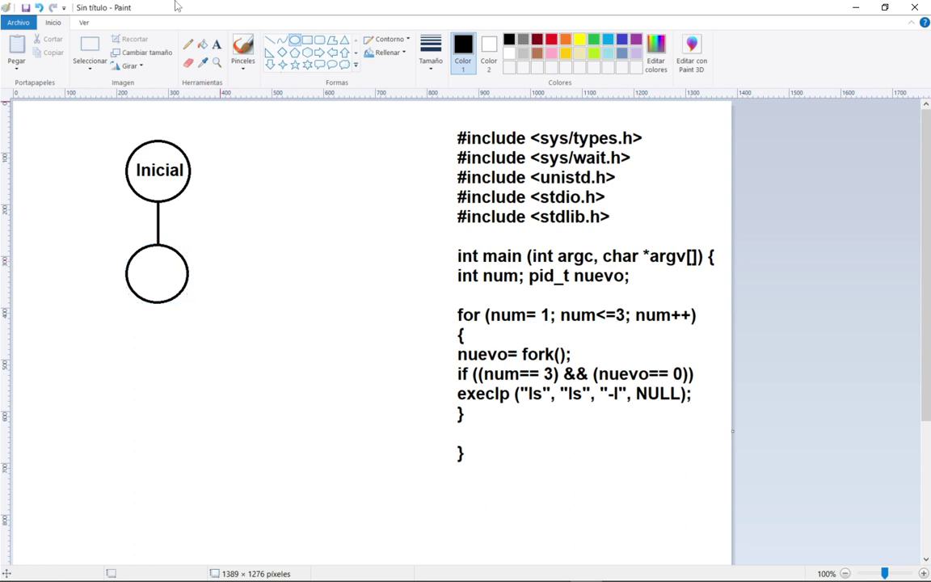
click(216, 44)
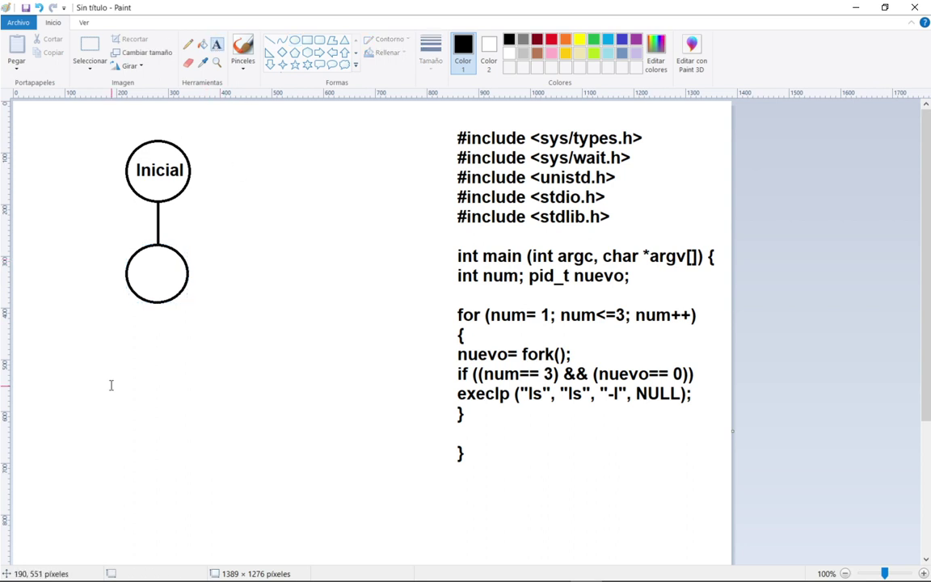
click(154, 277)
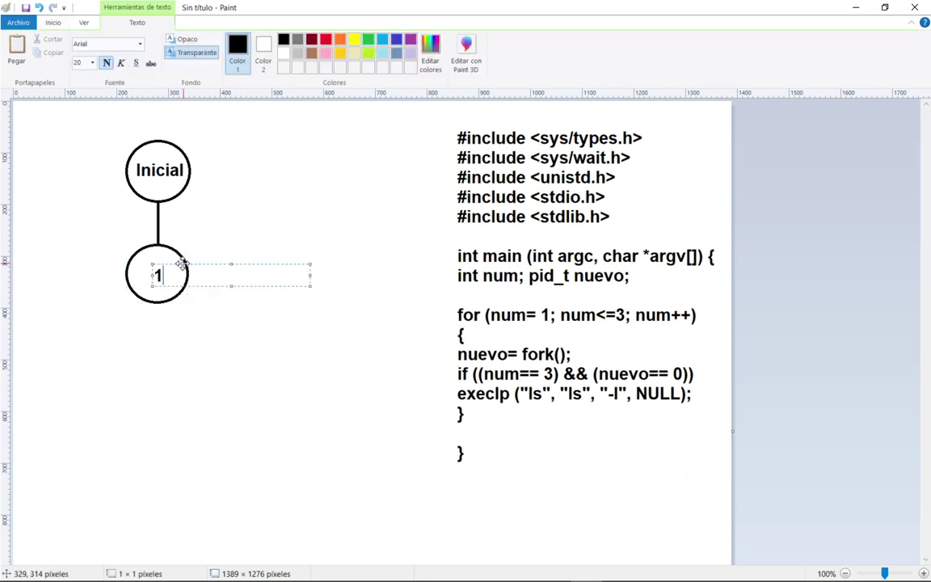
drag(153, 276, 174, 261)
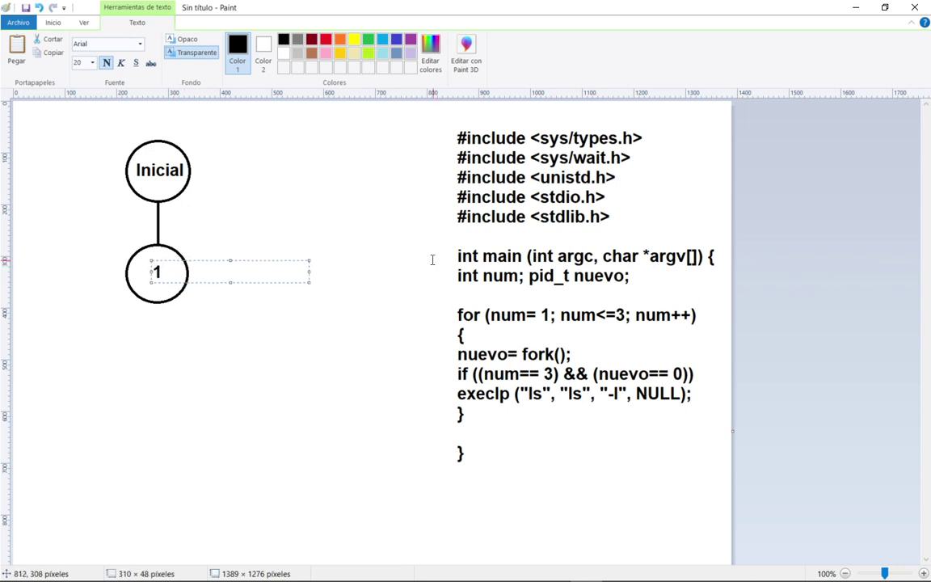
click(345, 257)
drag(502, 296, 555, 298)
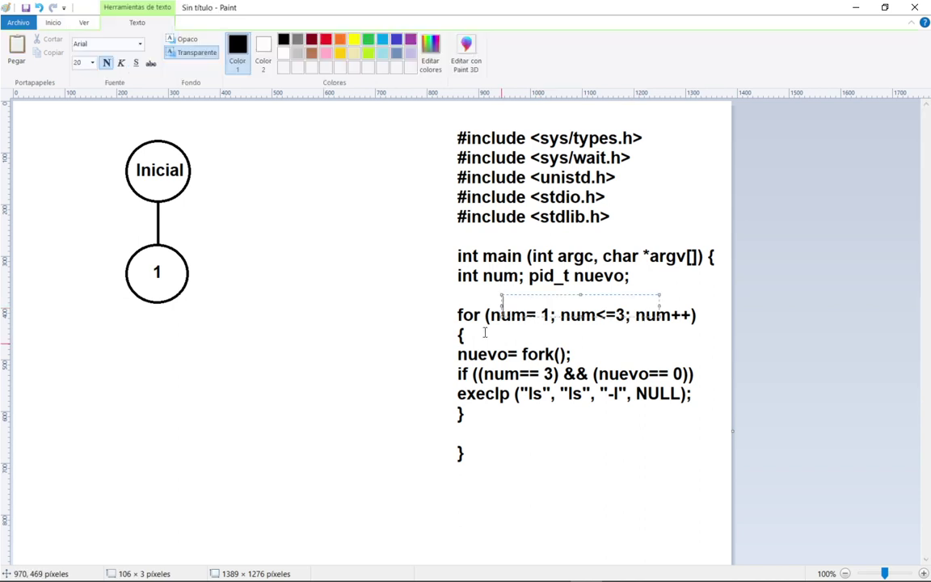
click(226, 299)
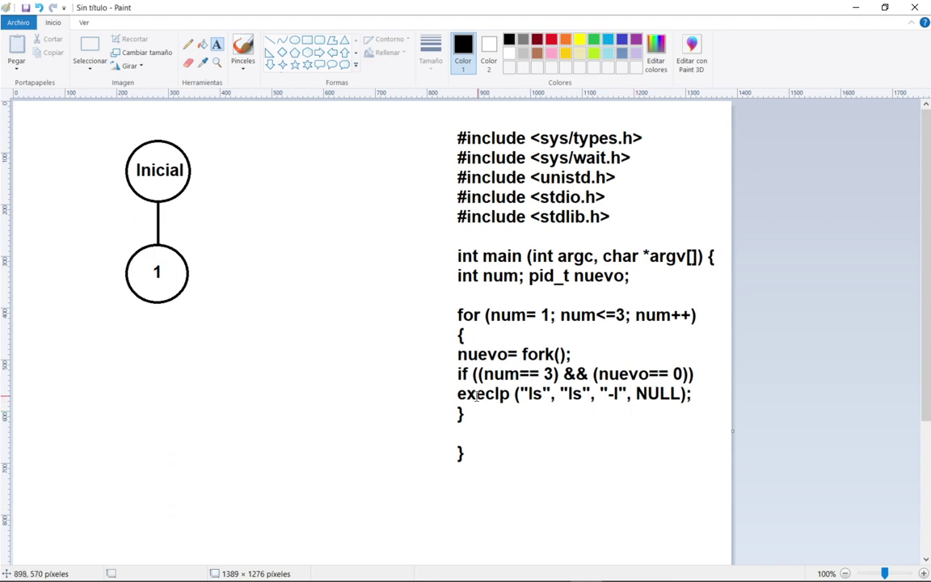
mouse_move(470, 394)
mouse_down()
mouse_move(484, 385)
mouse_move(473, 382)
mouse_up()
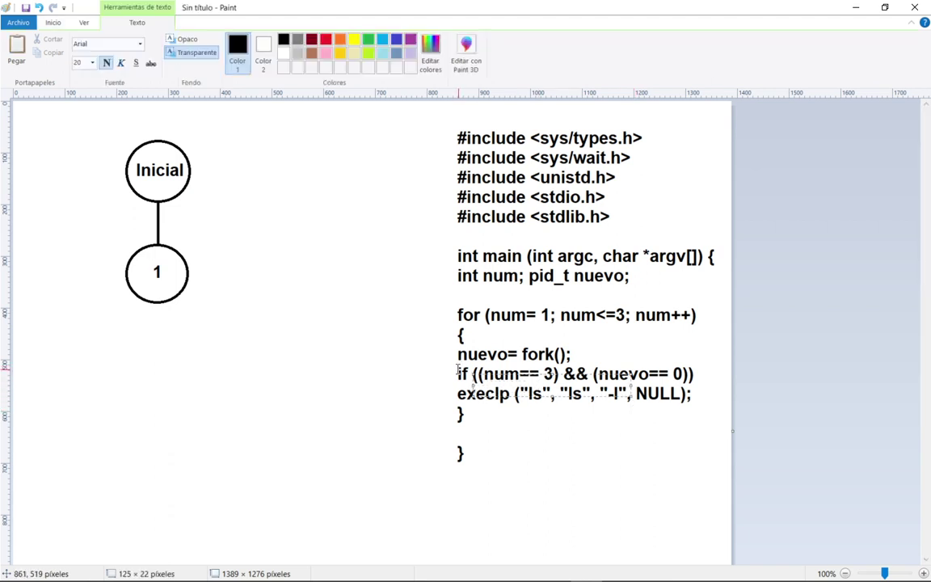
click(459, 369)
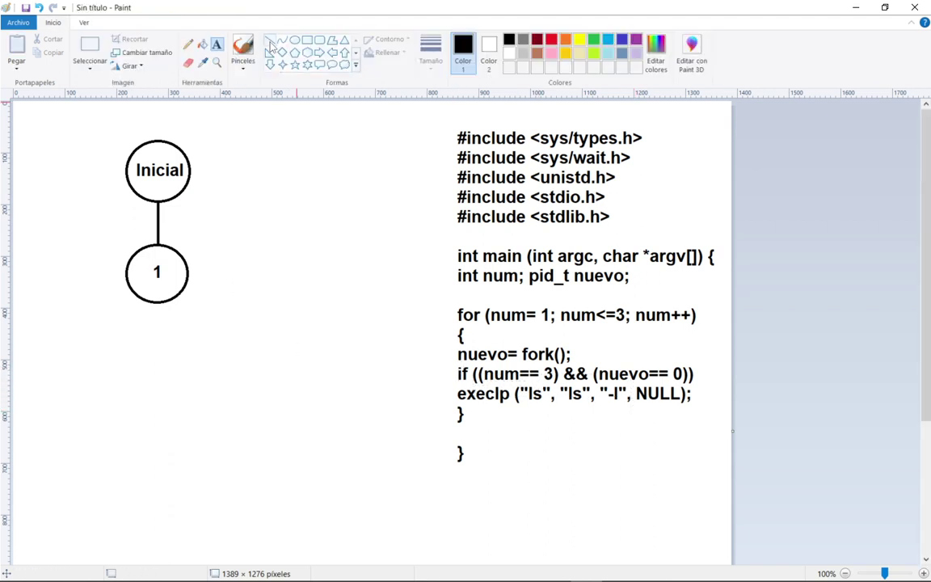
click(270, 40)
drag(146, 301, 98, 342)
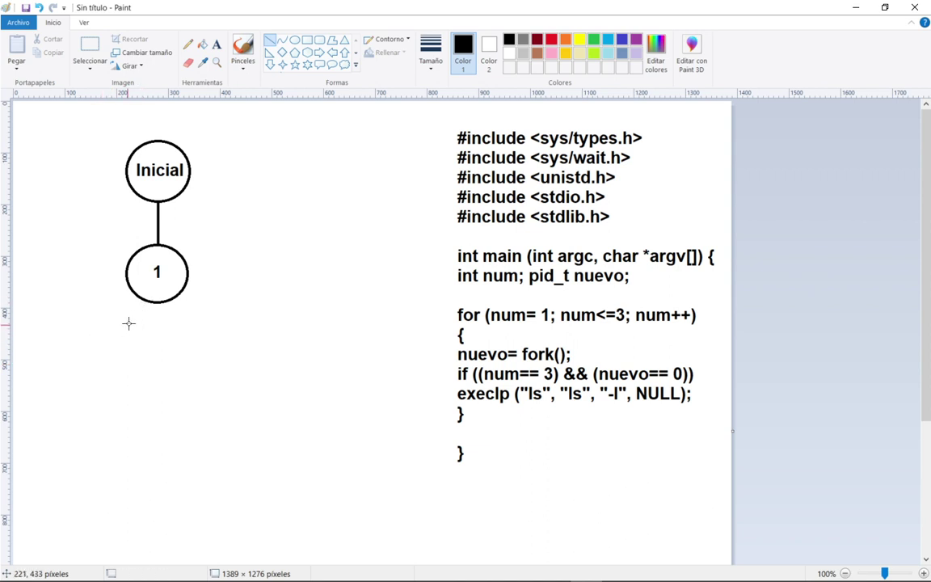
drag(146, 298, 87, 346)
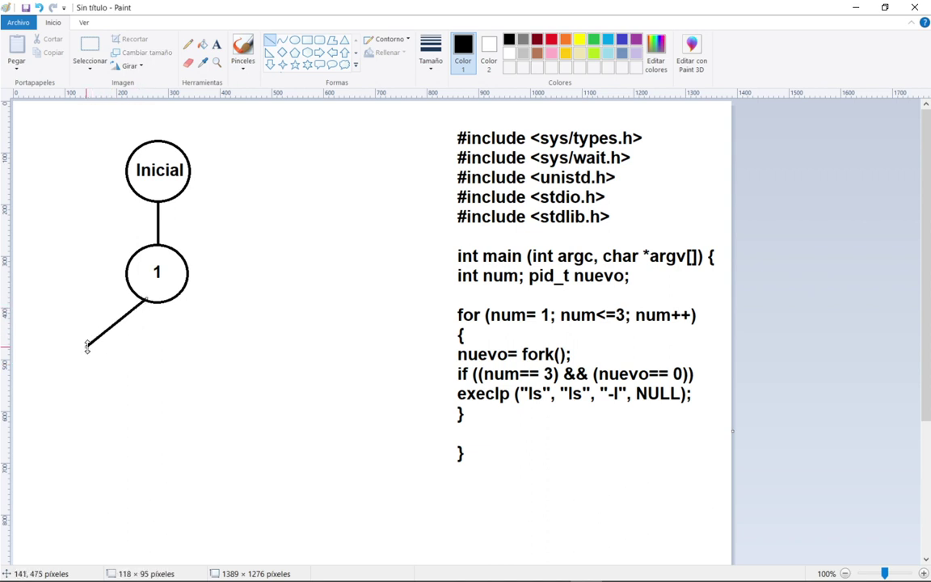
click(247, 315)
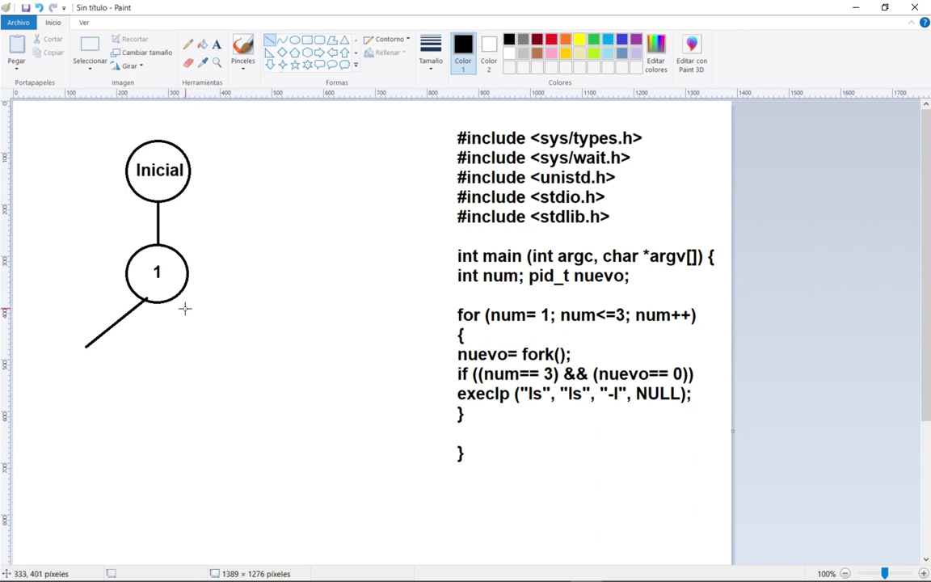
key(ctrl+z)
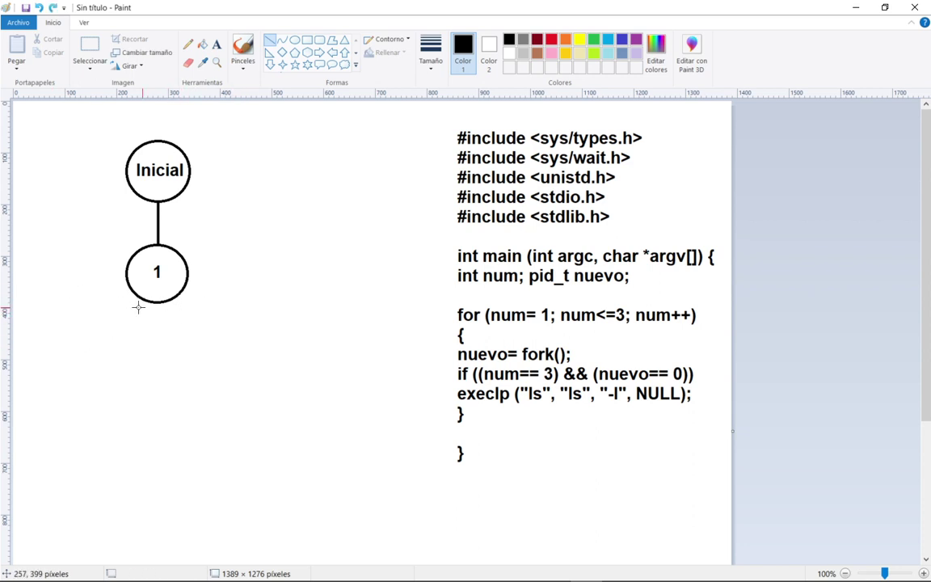
Step: Draw a diagonal line from circle 1 down to the left and a circle at its lower end
drag(143, 300, 86, 346)
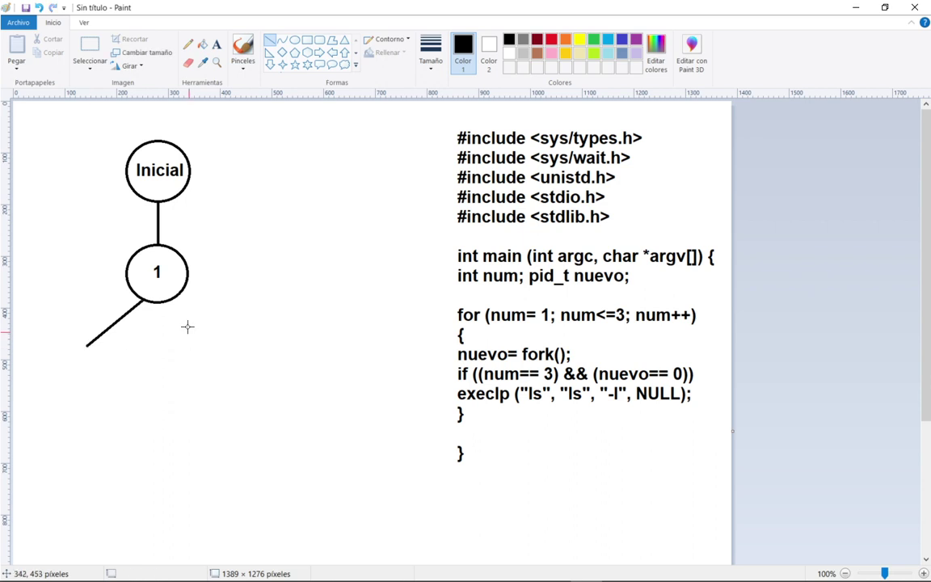
click(295, 38)
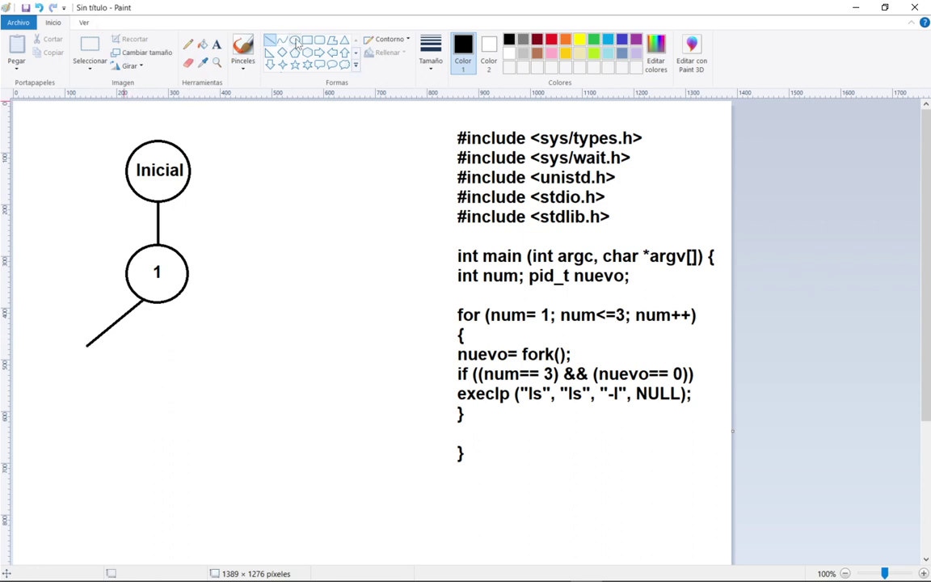
drag(55, 347, 112, 400)
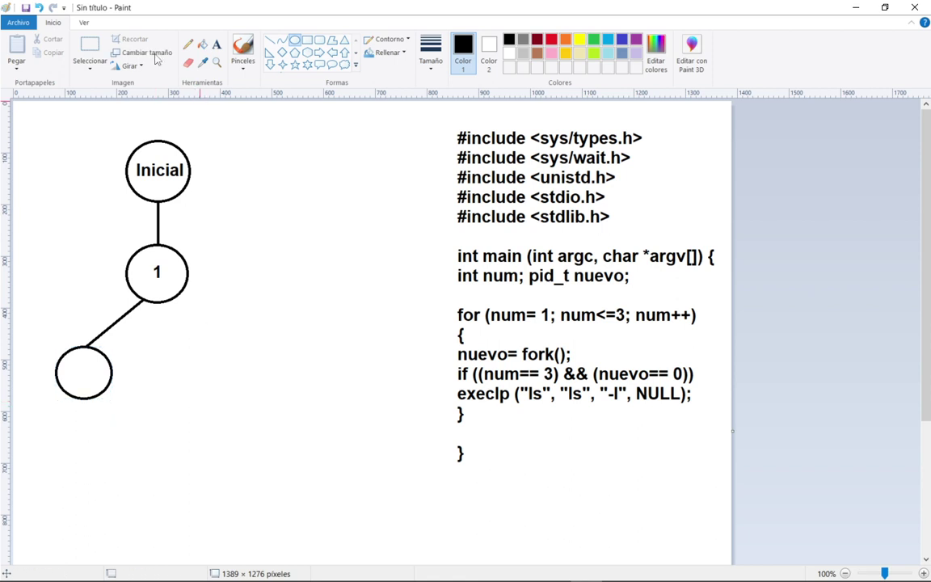
Step: Label the new lower-left circle "2" and centre the number inside it
click(216, 44)
click(78, 365)
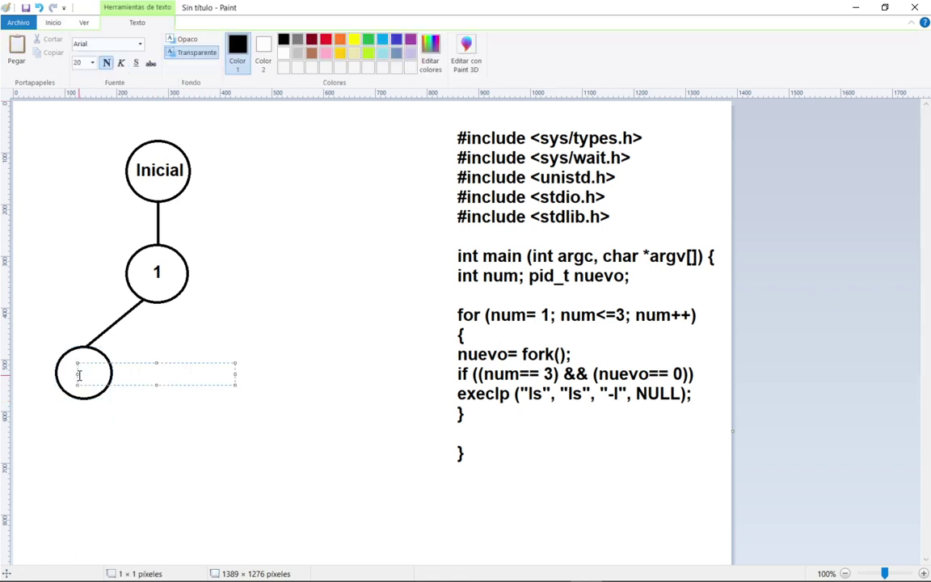
text(2)
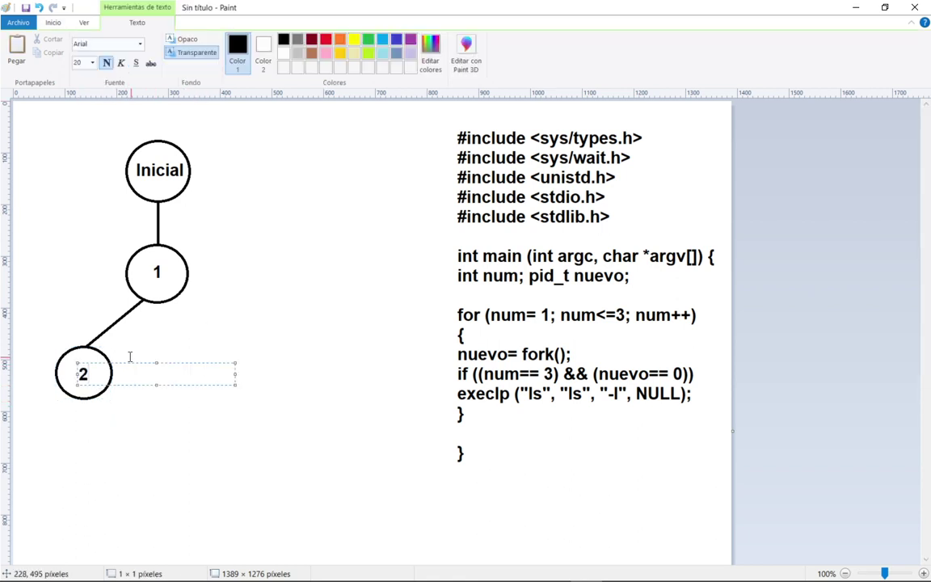
drag(131, 360, 135, 358)
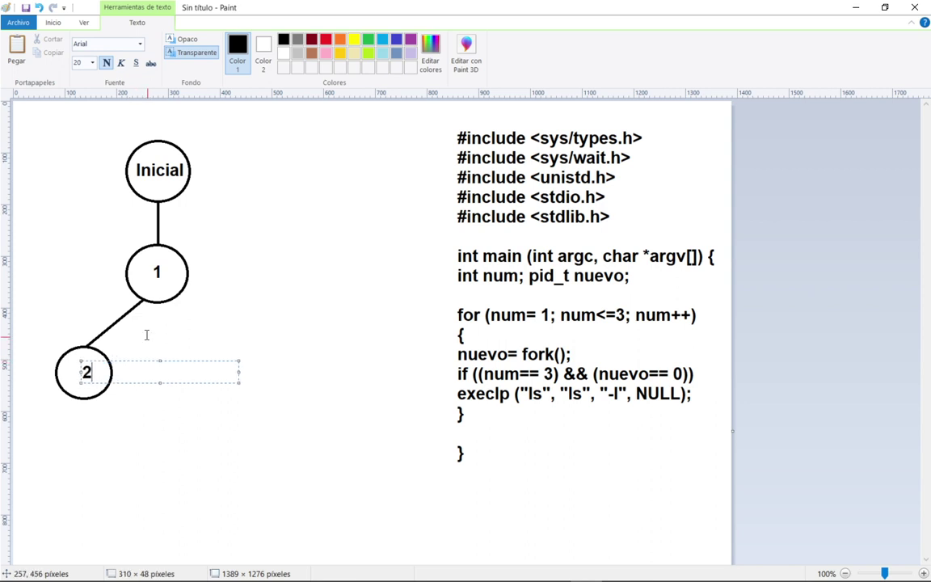
click(167, 321)
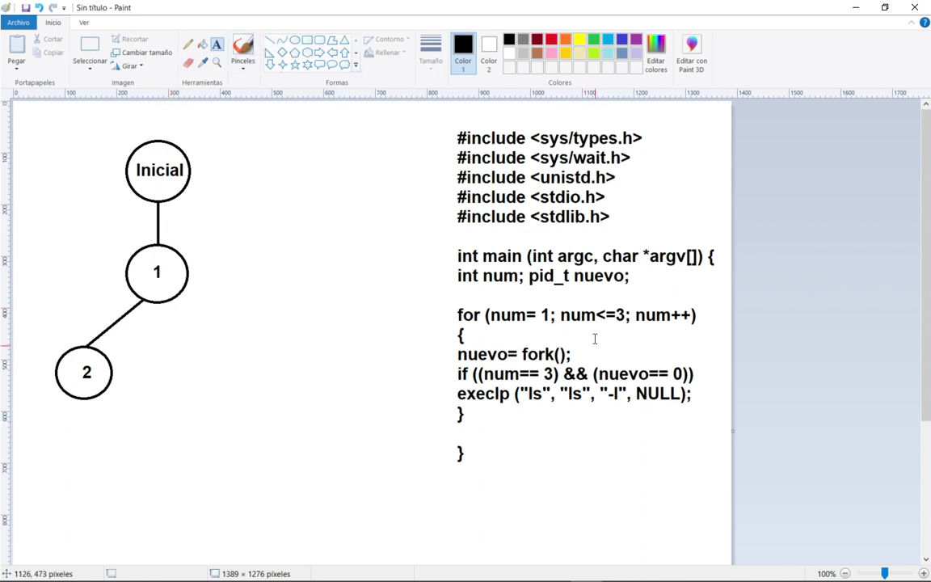
Step: Draw a line about 59 × 90 px from circle 1 down to the right, ending in a circle about 114 × 93 px
click(269, 39)
mouse_move(167, 301)
mouse_down()
mouse_move(186, 350)
mouse_move(198, 348)
mouse_up()
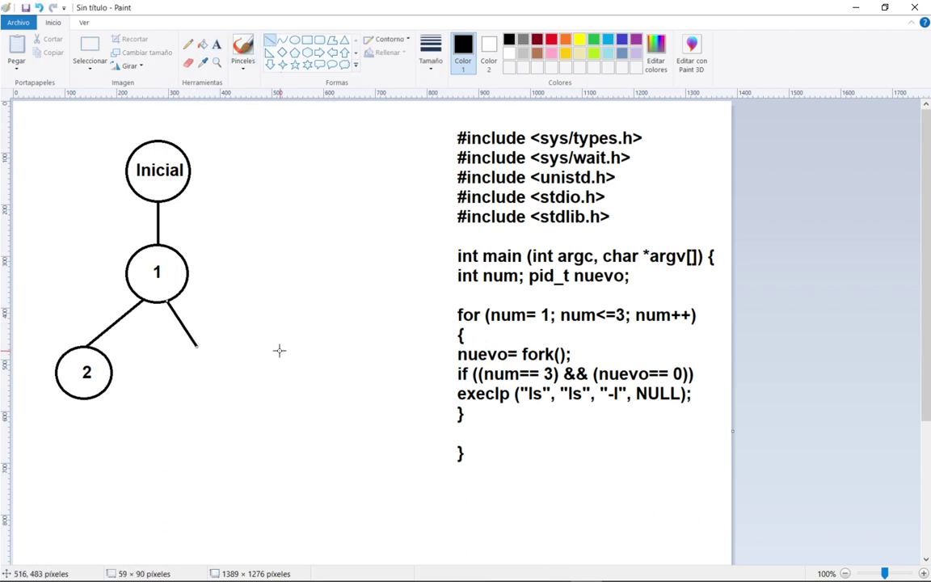
click(295, 39)
drag(180, 349, 239, 396)
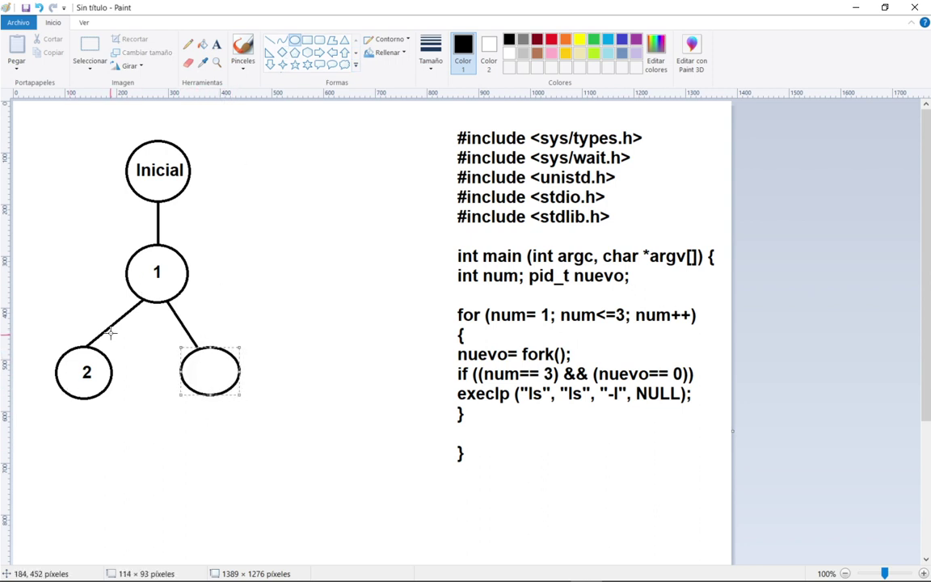
click(285, 293)
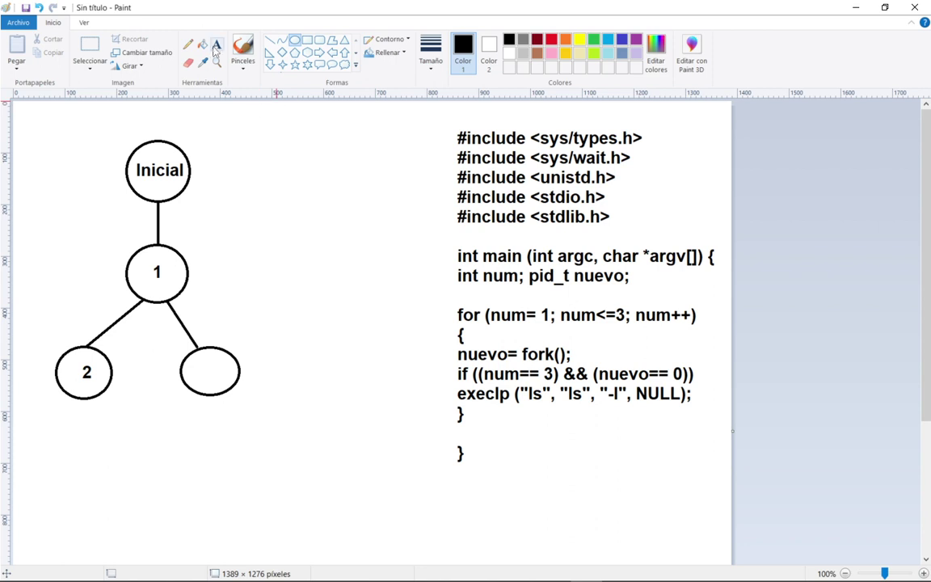
Step: Label the lower-right circle with the text 3 "ls"
click(217, 44)
click(194, 370)
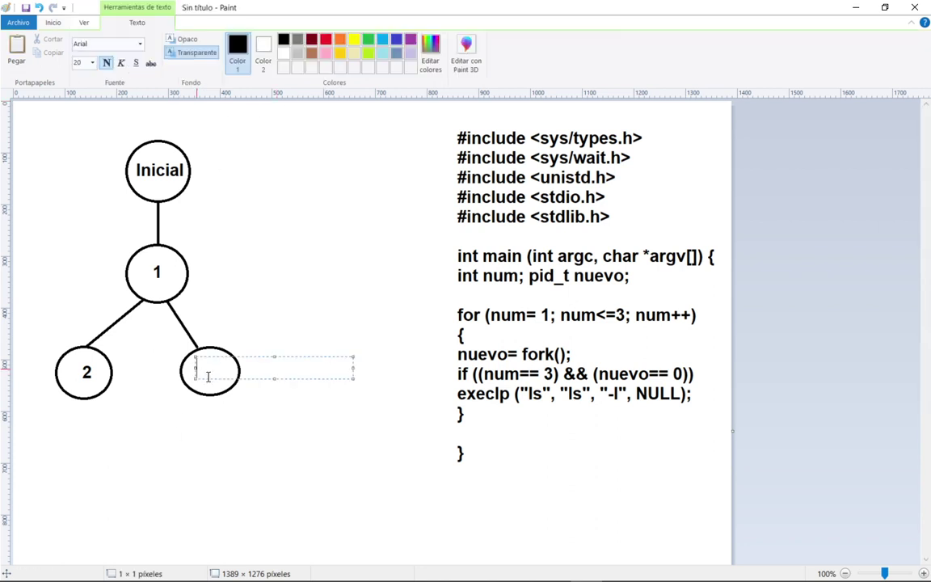
text(3)
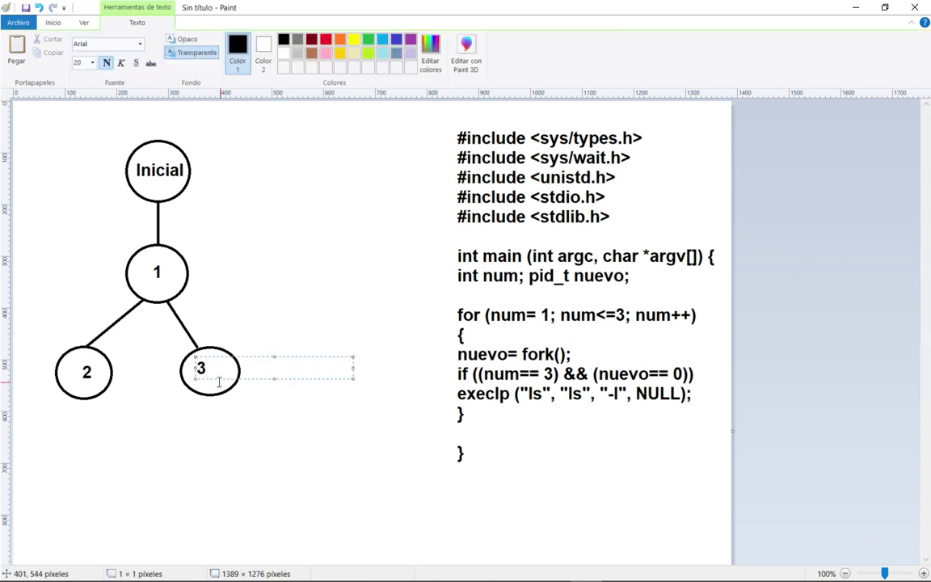
text( "ls")
key(Left)
text(ls)
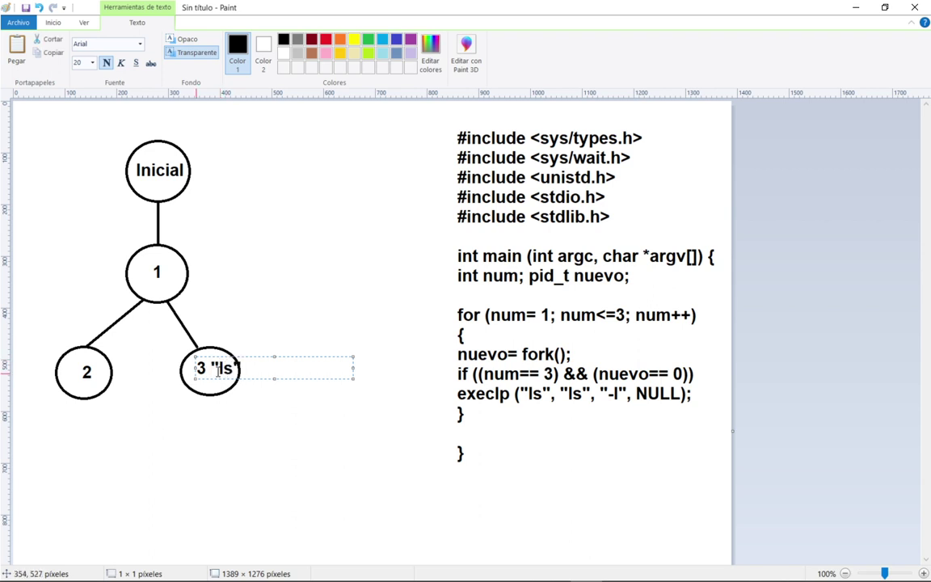
click(195, 322)
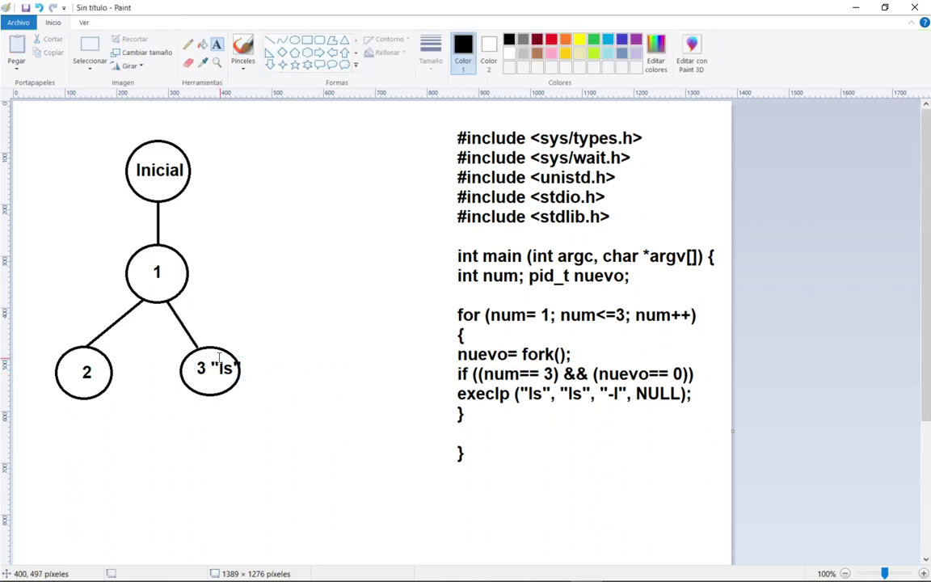